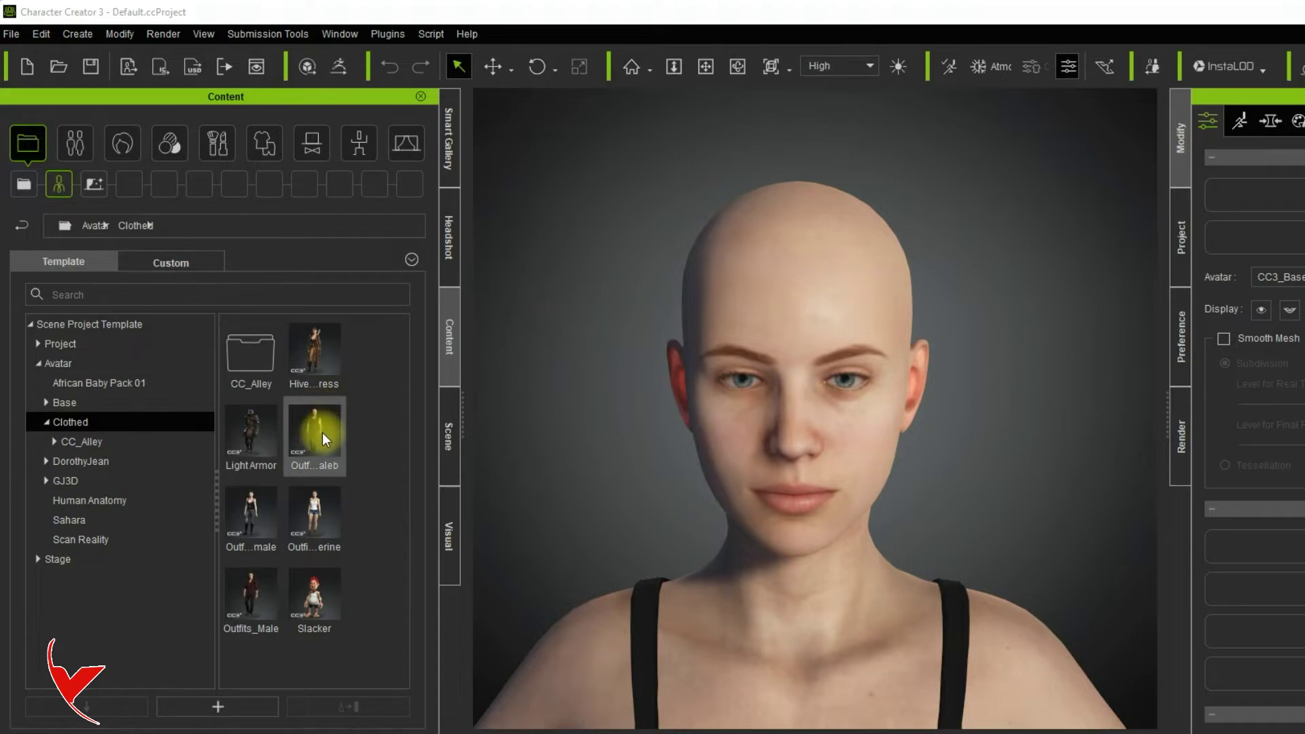
# Replace the bald base figure with the clothed Outfits_Male avatar using Replace All
pyautogui.doubleClick(243, 593)
pyautogui.click(714, 422)
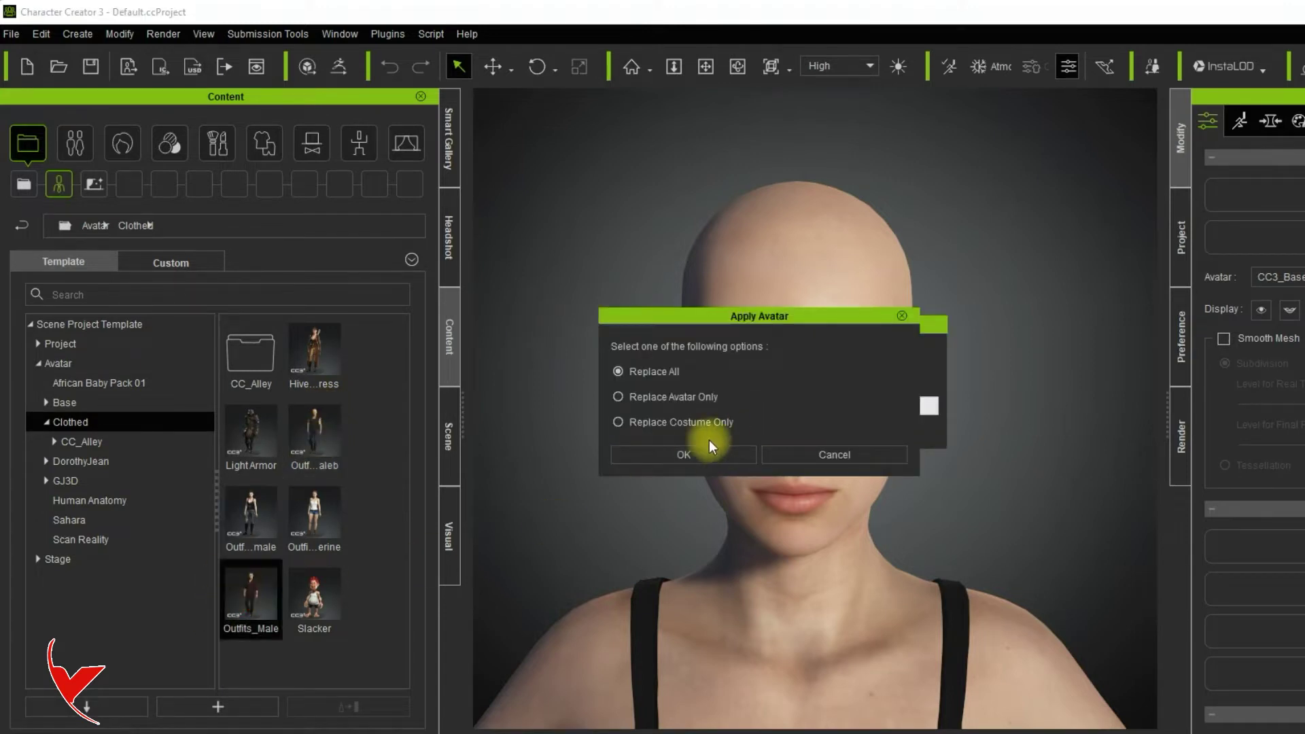
pyautogui.click(687, 455)
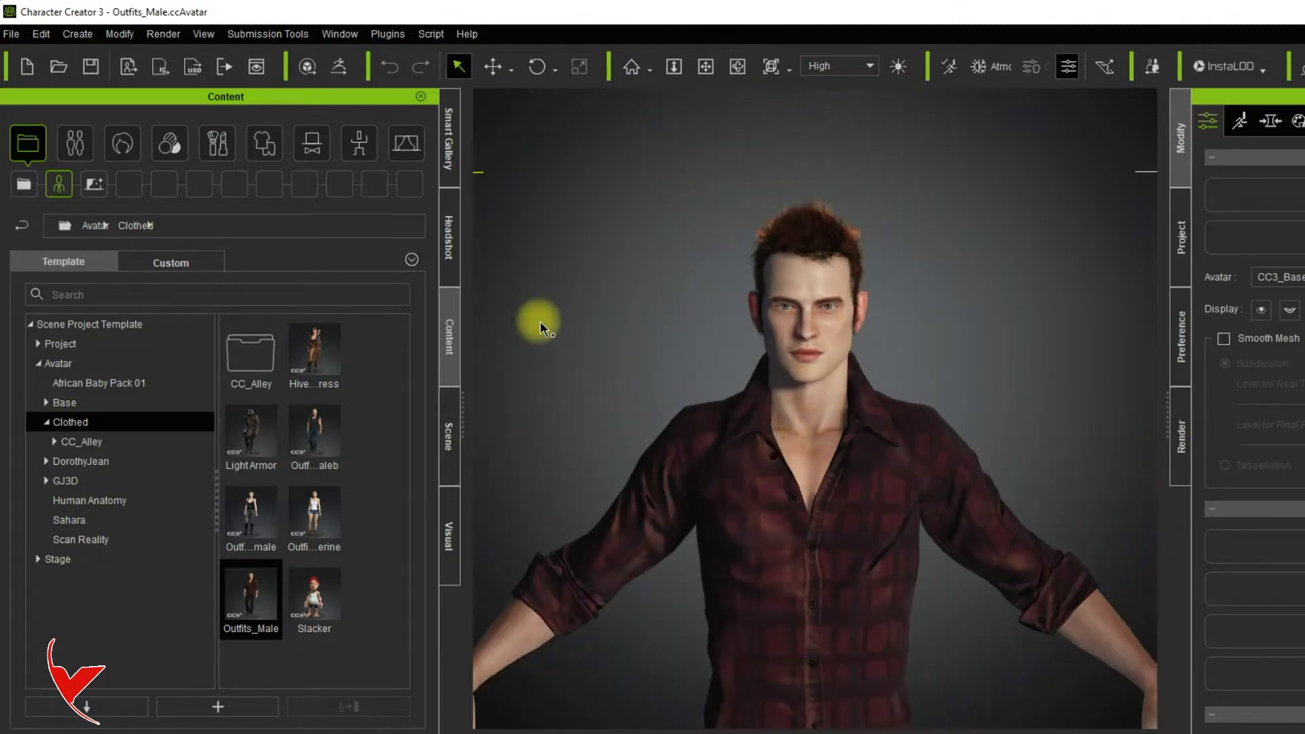
pyautogui.click(11, 33)
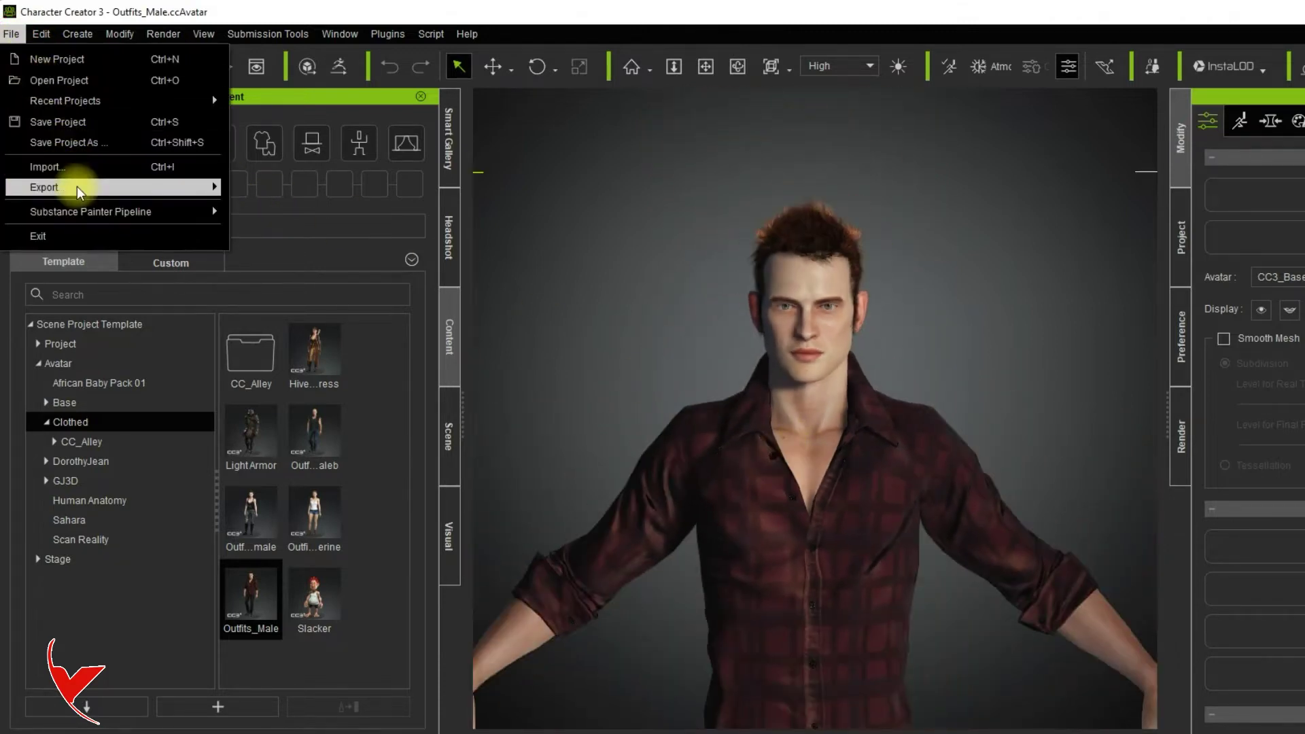
# Export the clothed character as FBX with the Unreal target preset into the CC3-UE-Character folder
pyautogui.moveTo(84, 190)
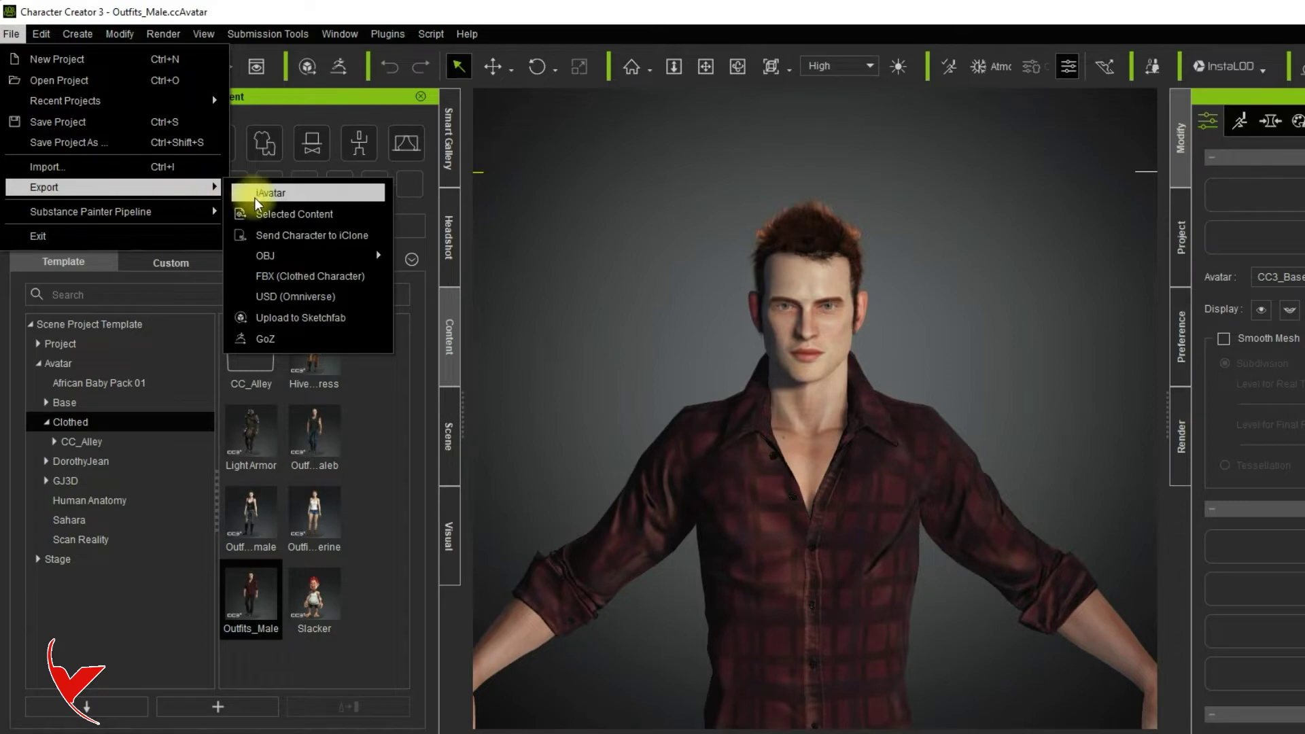
pyautogui.click(328, 277)
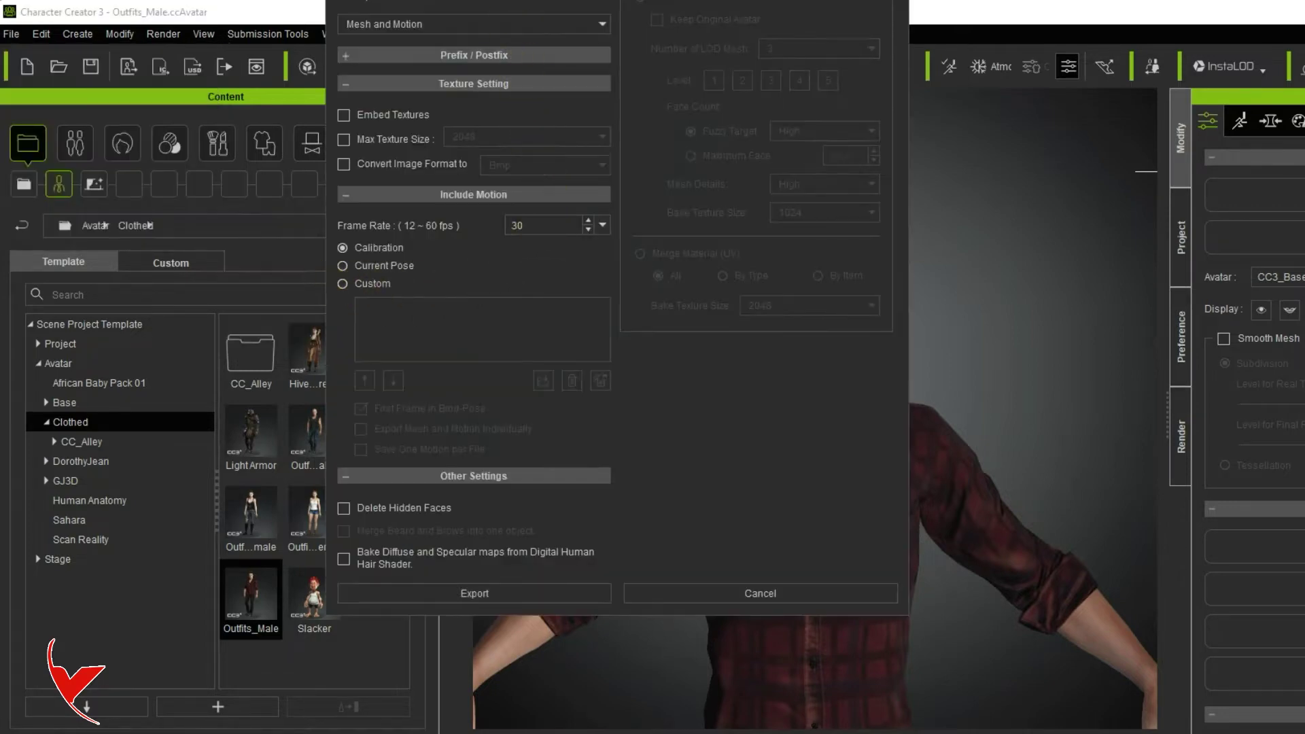
pyautogui.moveTo(513, 32); pyautogui.dragTo(529, 31)
pyautogui.click(454, 93)
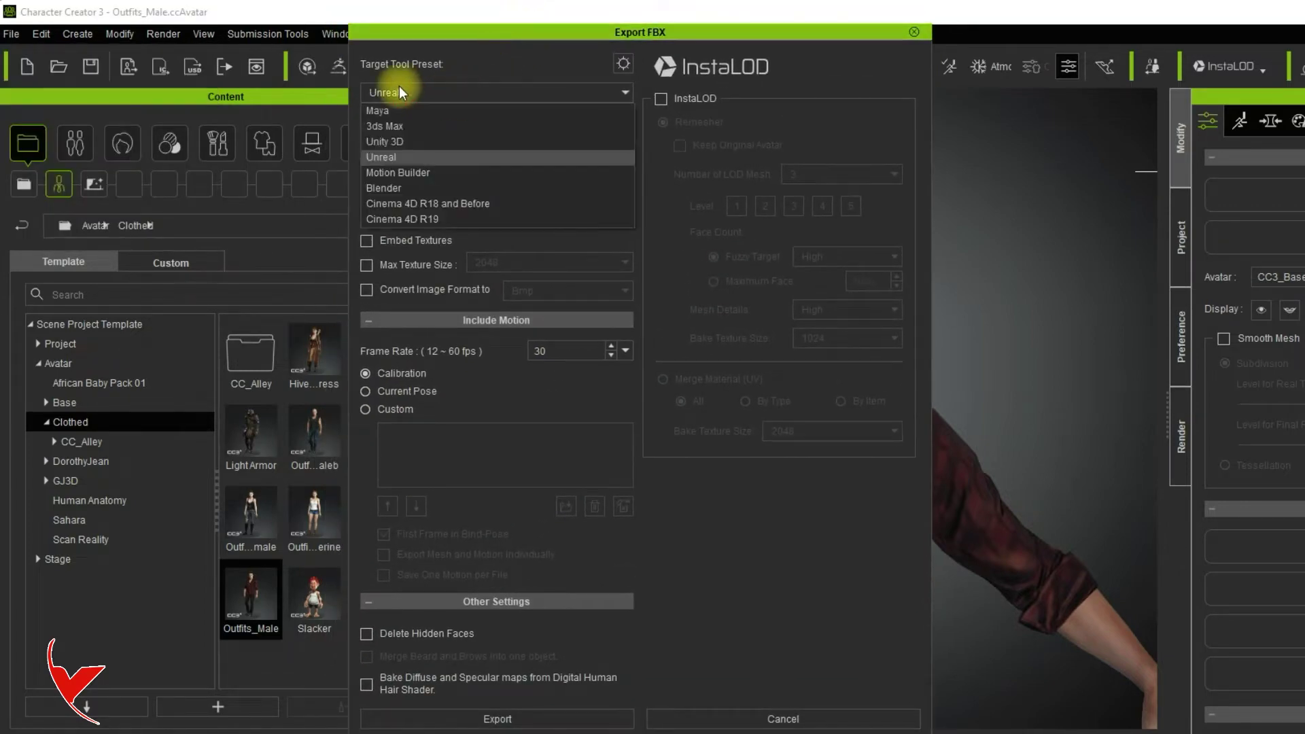
pyautogui.click(573, 48)
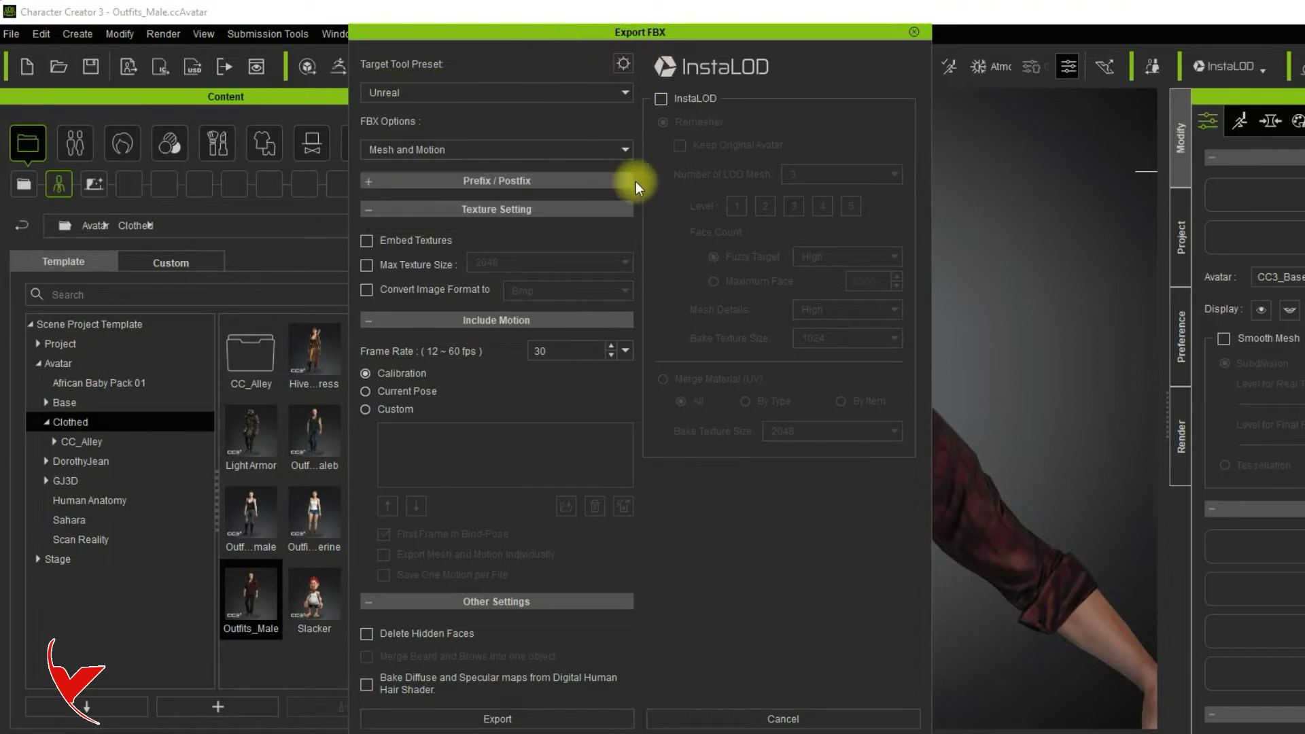
pyautogui.click(494, 718)
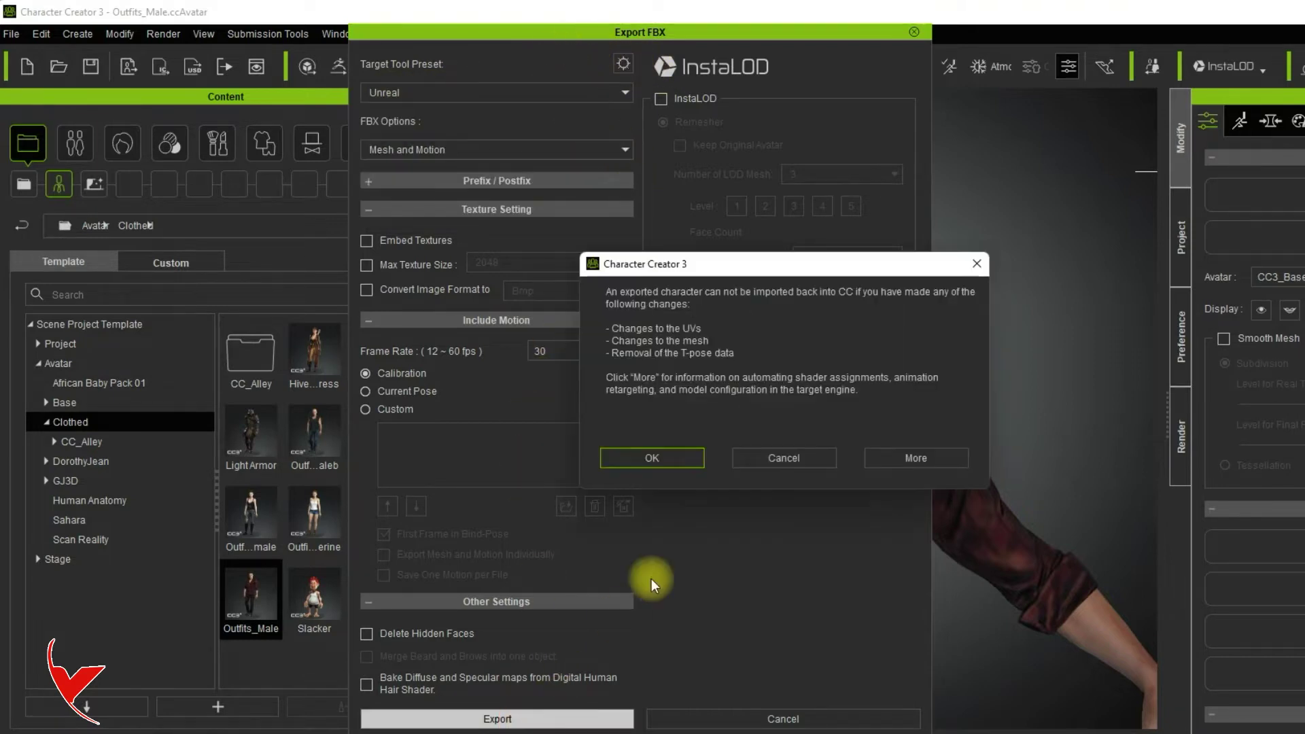
pyautogui.click(663, 457)
pyautogui.write('CC3_Character')
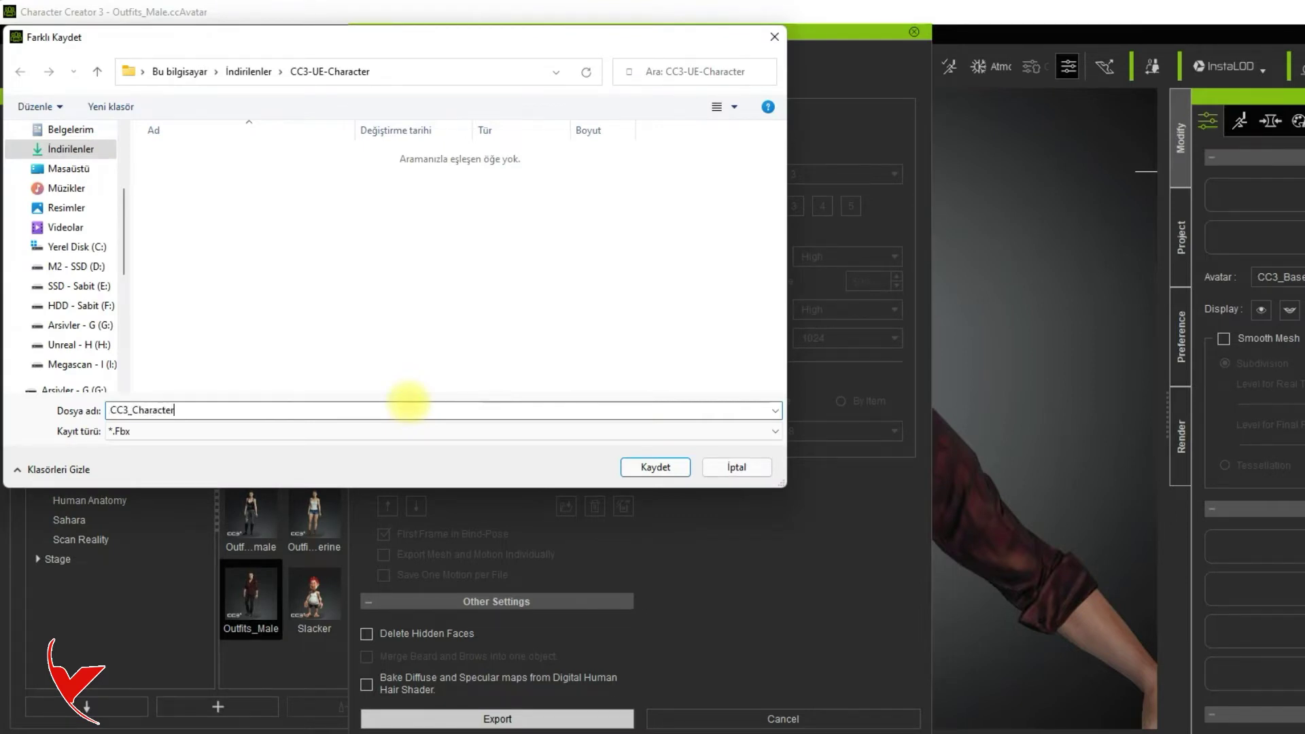
pyautogui.press('Return')
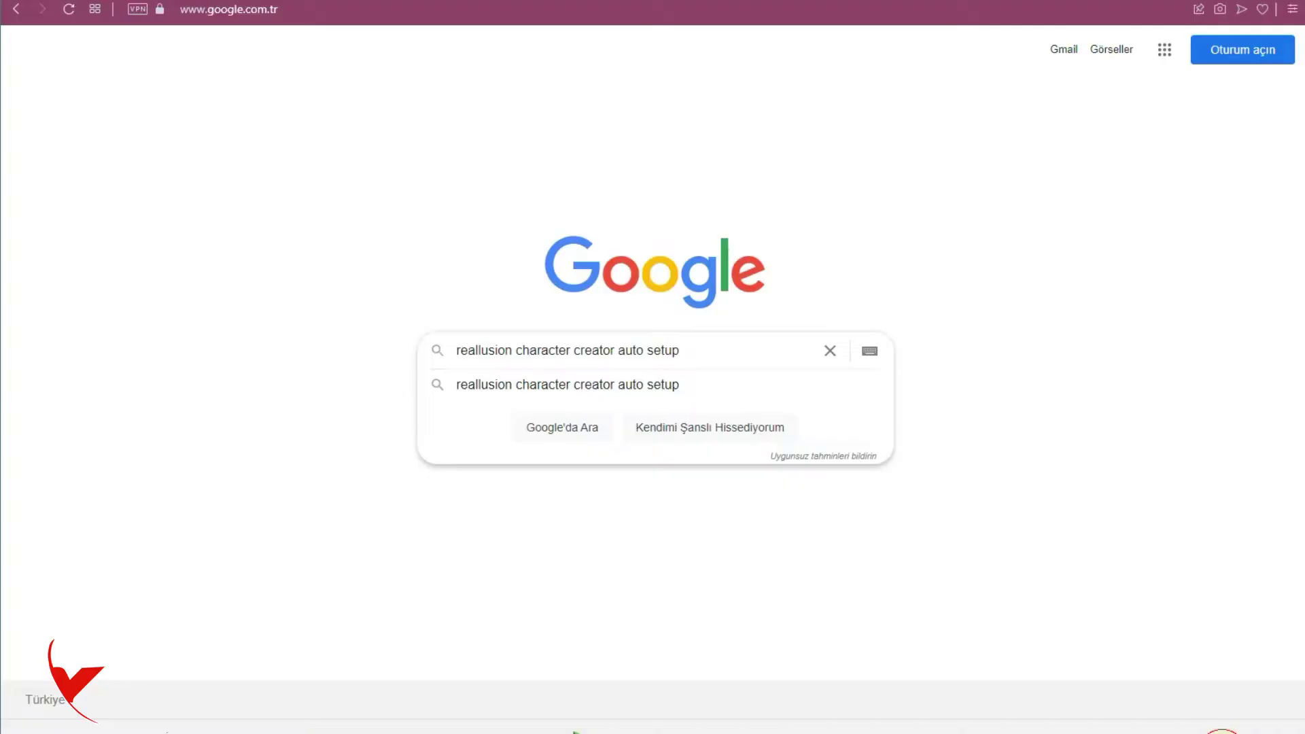
# Find Reallusion's Auto Setup for Unreal page and download the Version 1.22 installer to Downloads
pyautogui.press('Return')
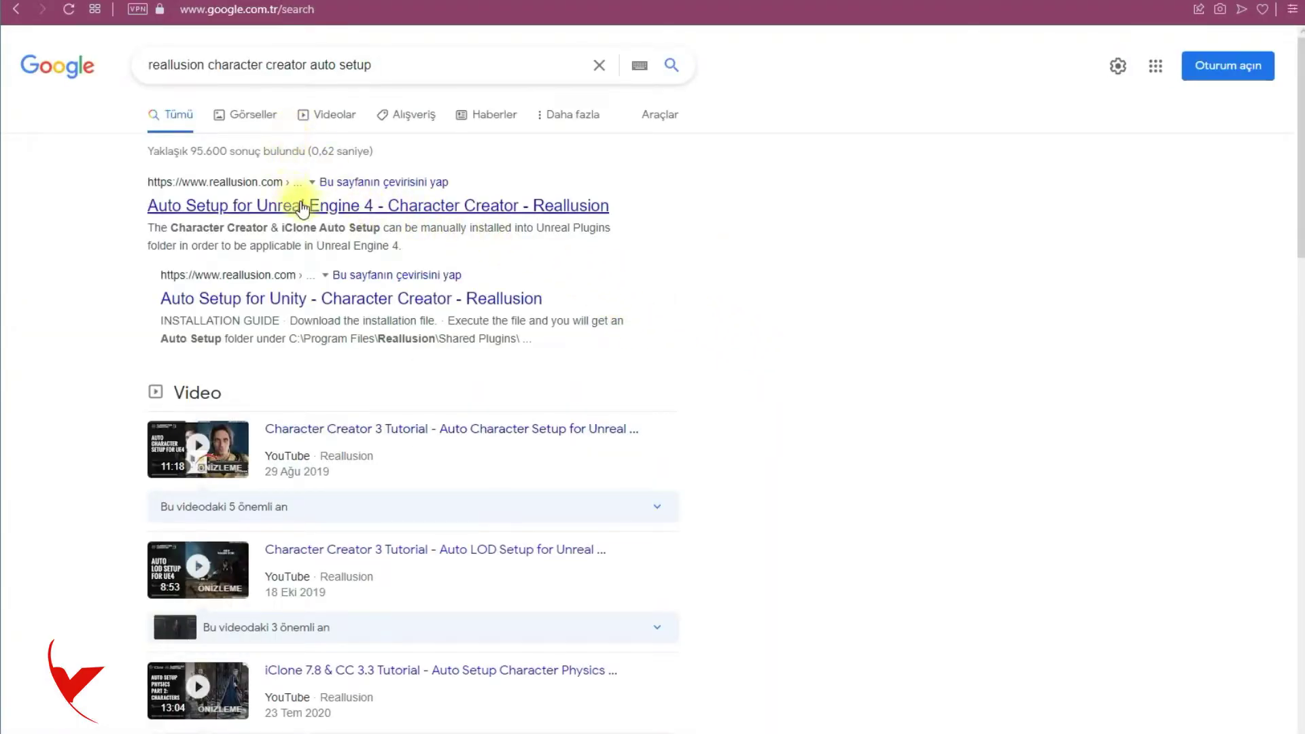
pyautogui.click(303, 207)
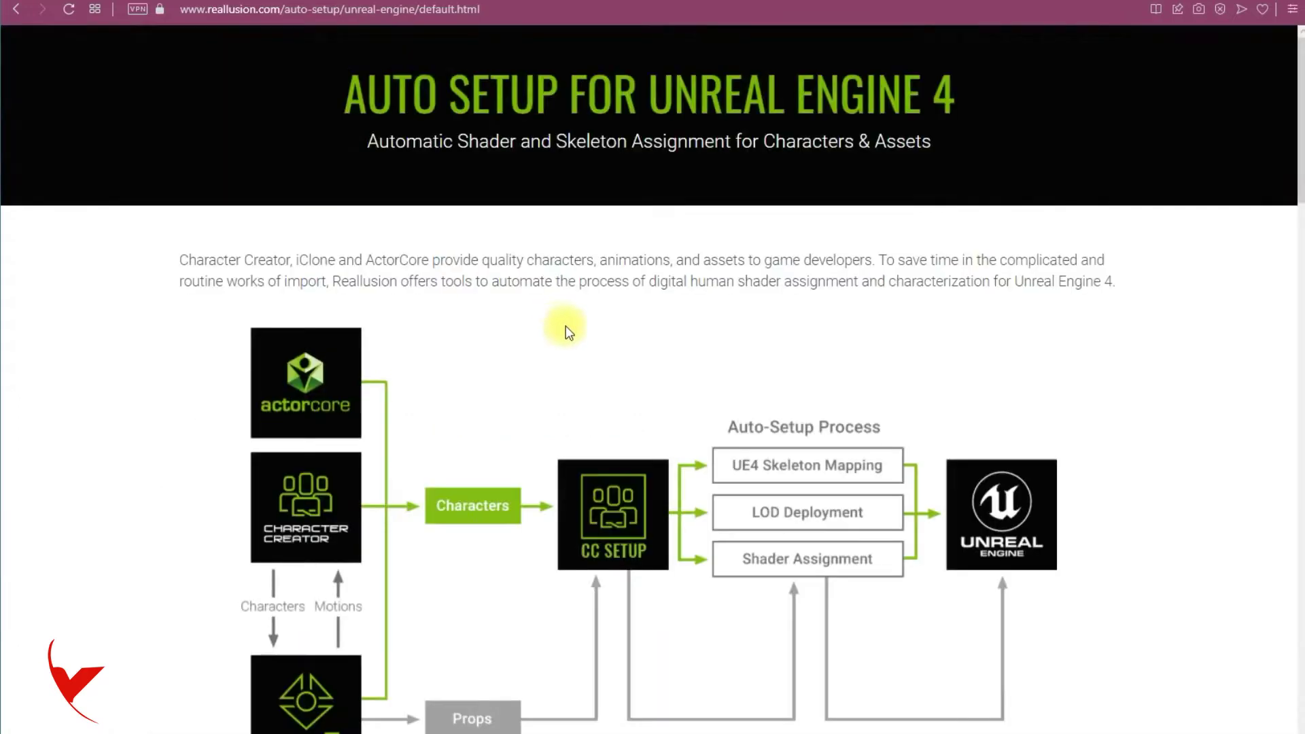
pyautogui.scroll(-5, 581, 401)
pyautogui.scroll(-5, 598, 400)
pyautogui.scroll(-2, 605, 399)
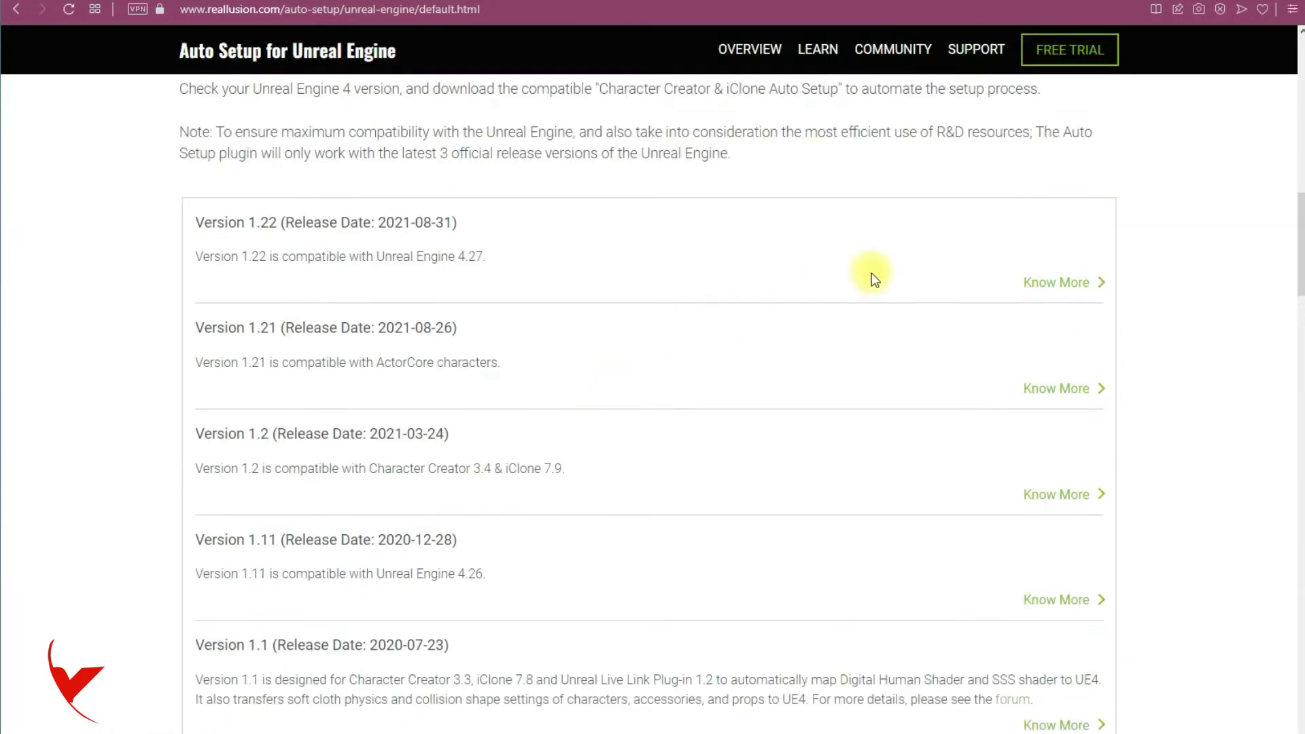
pyautogui.click(1060, 286)
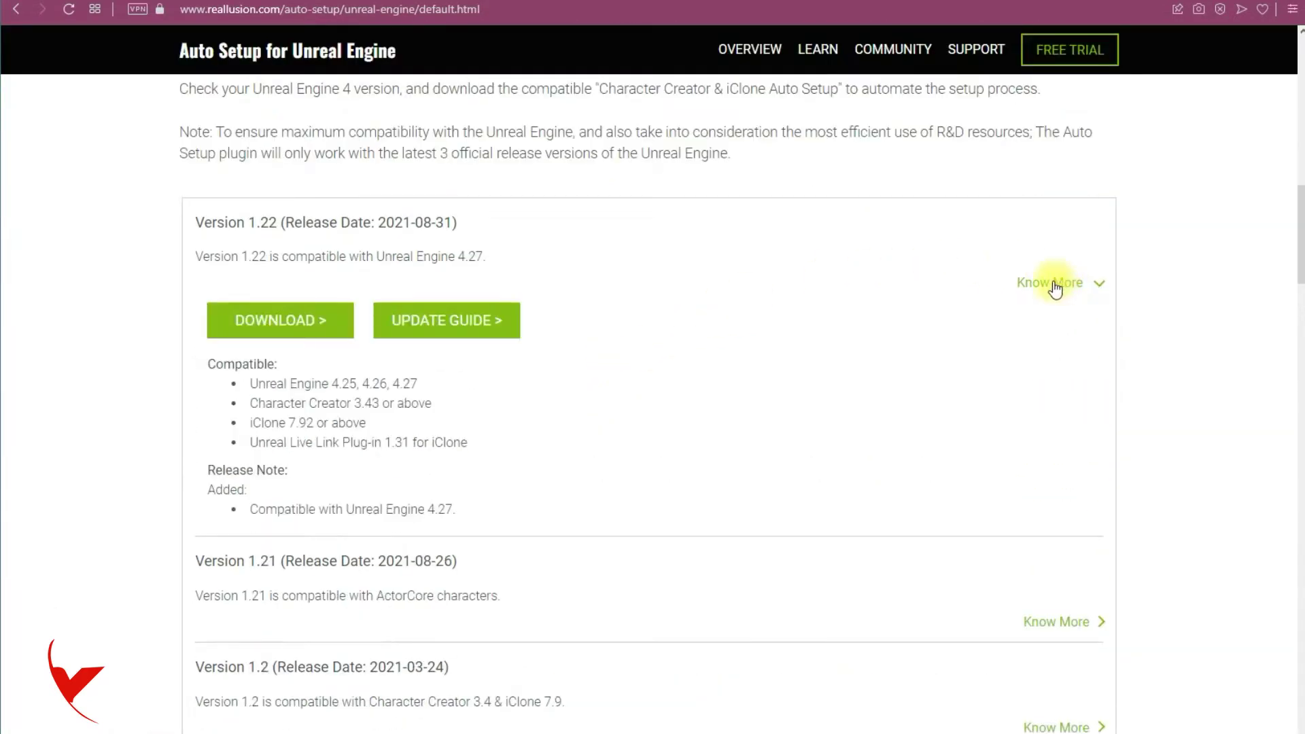
pyautogui.click(320, 329)
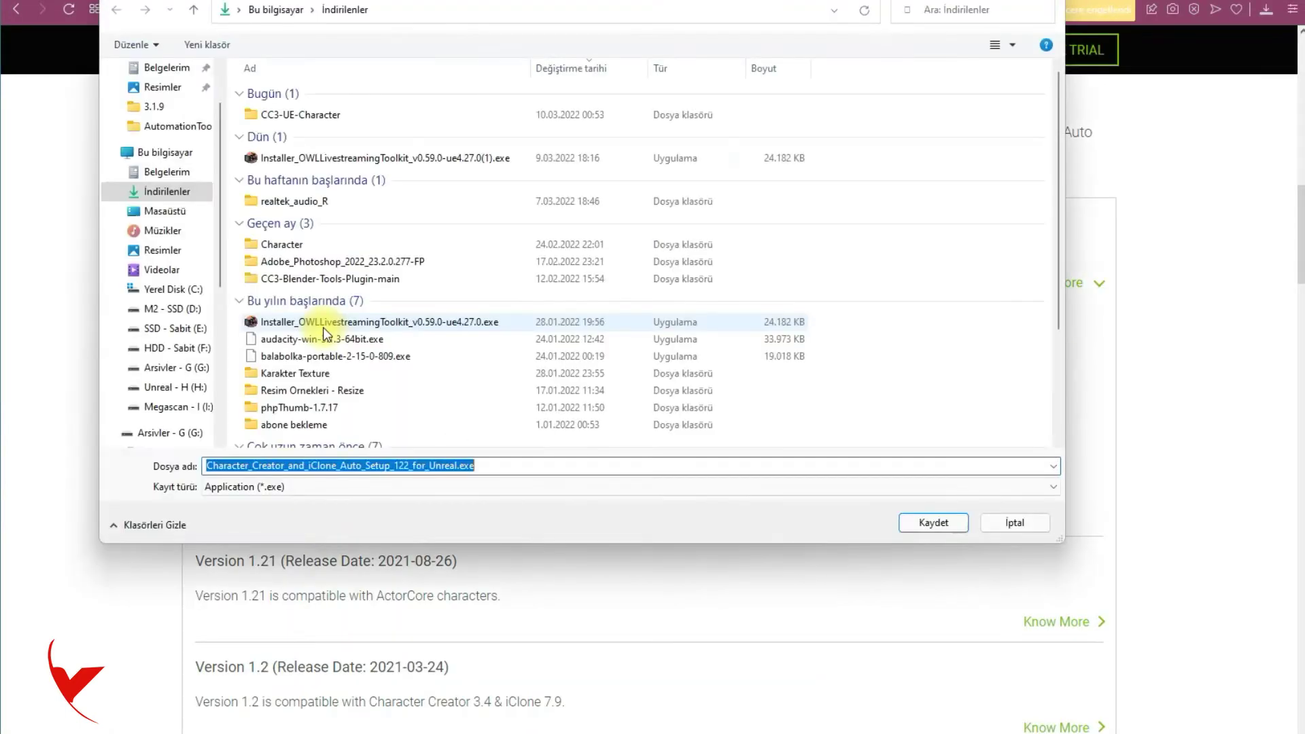
pyautogui.click(907, 522)
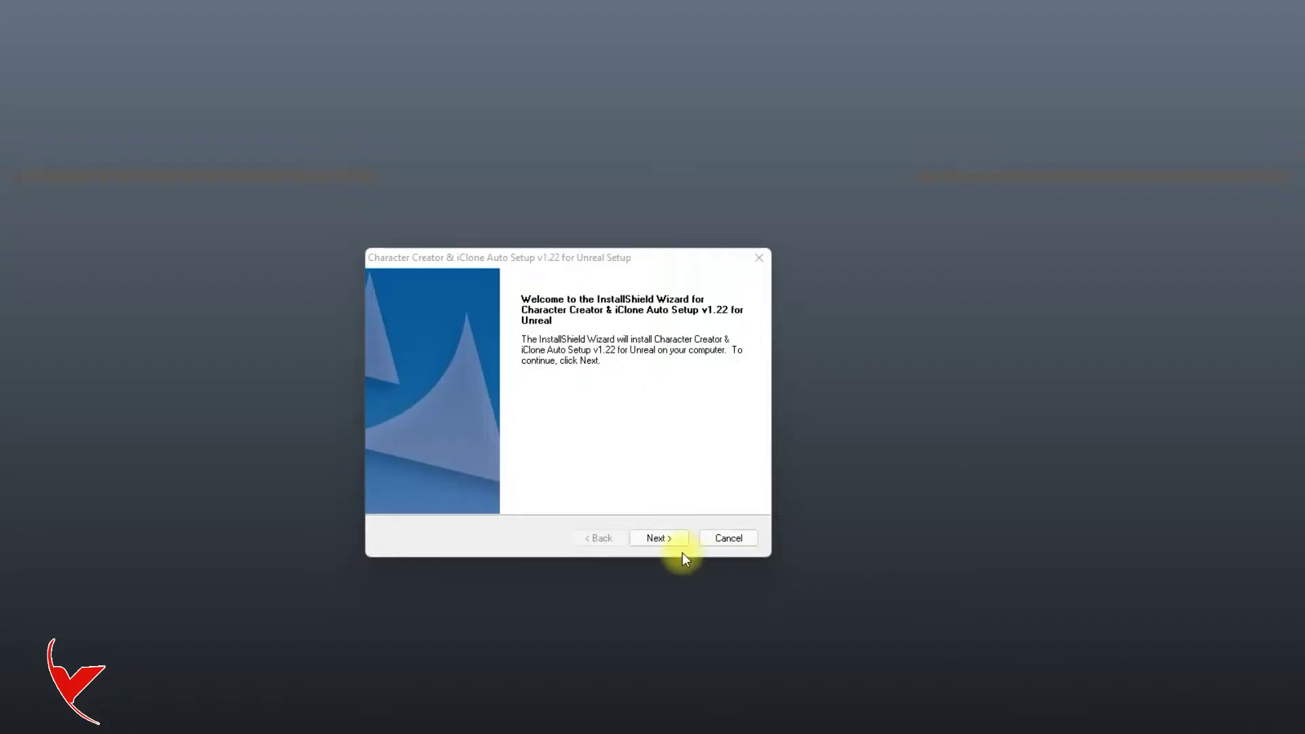
# Install Auto Setup 1.22 with the license accepted and the default install location
pyautogui.click(664, 538)
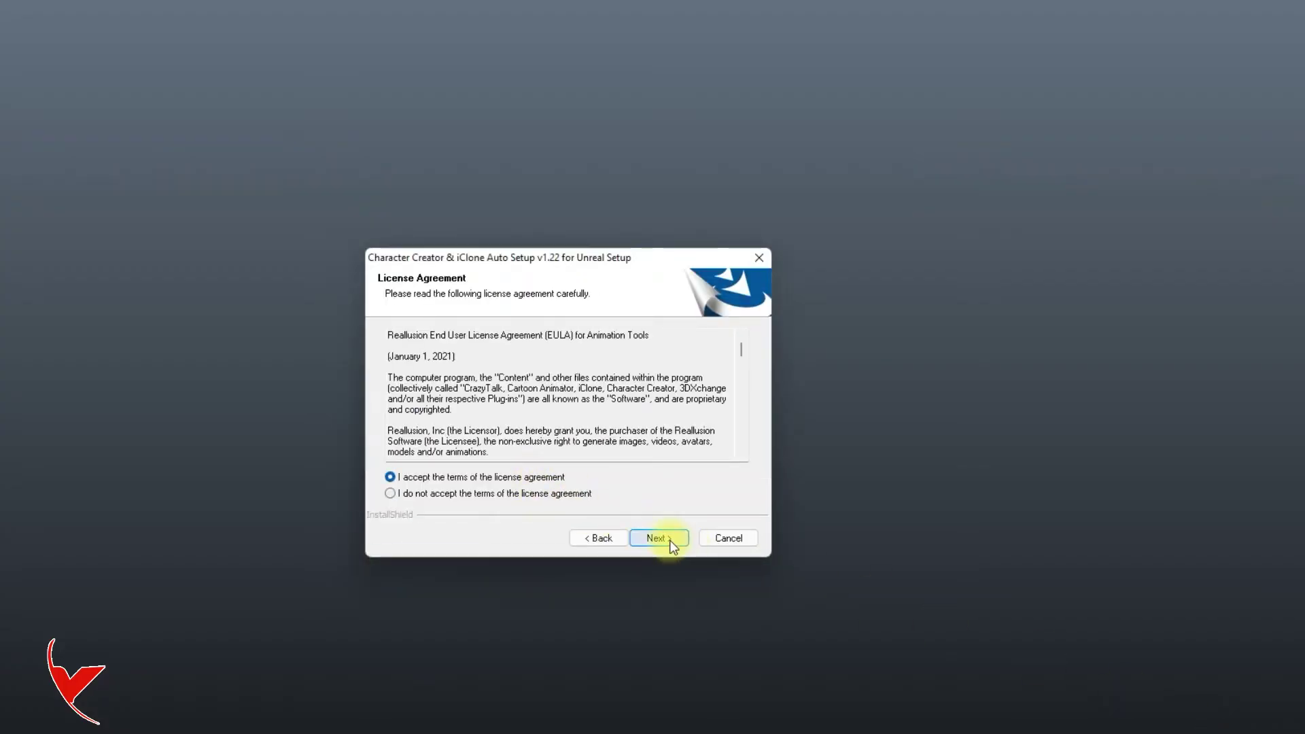
pyautogui.click(669, 540)
pyautogui.click(666, 540)
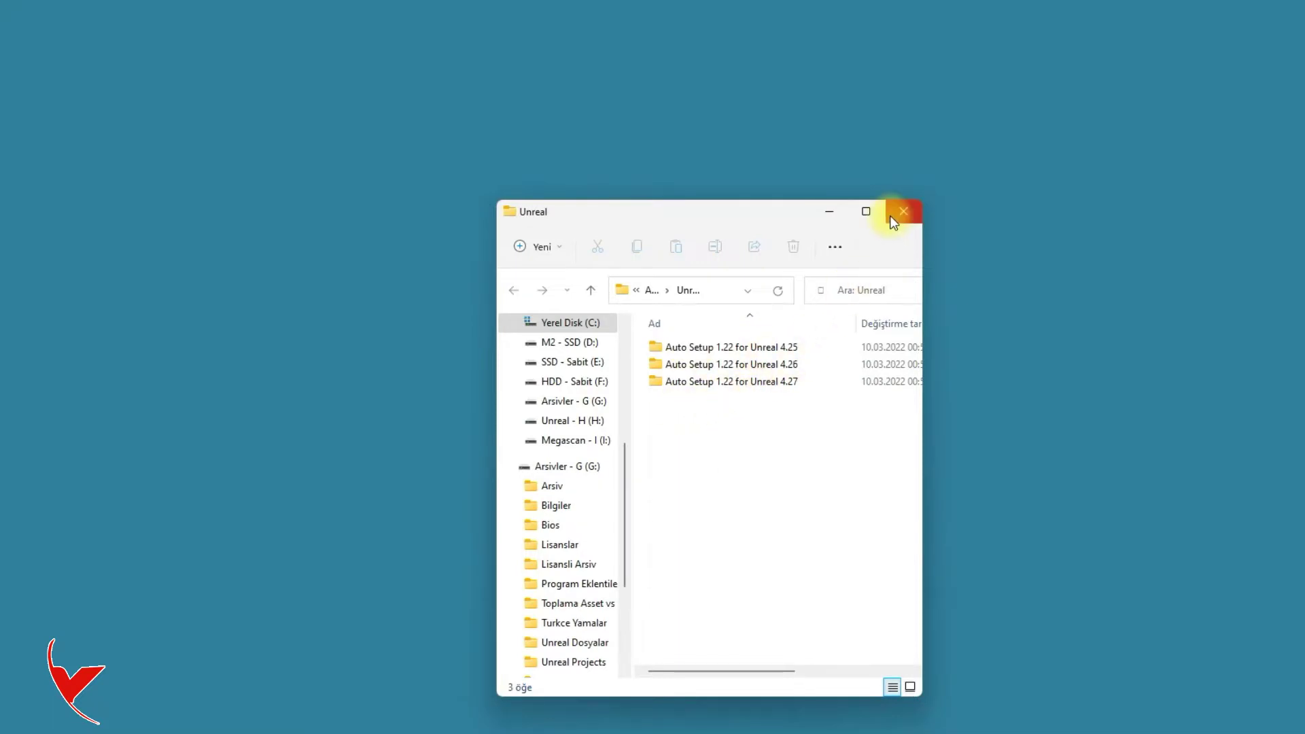
pyautogui.click(892, 214)
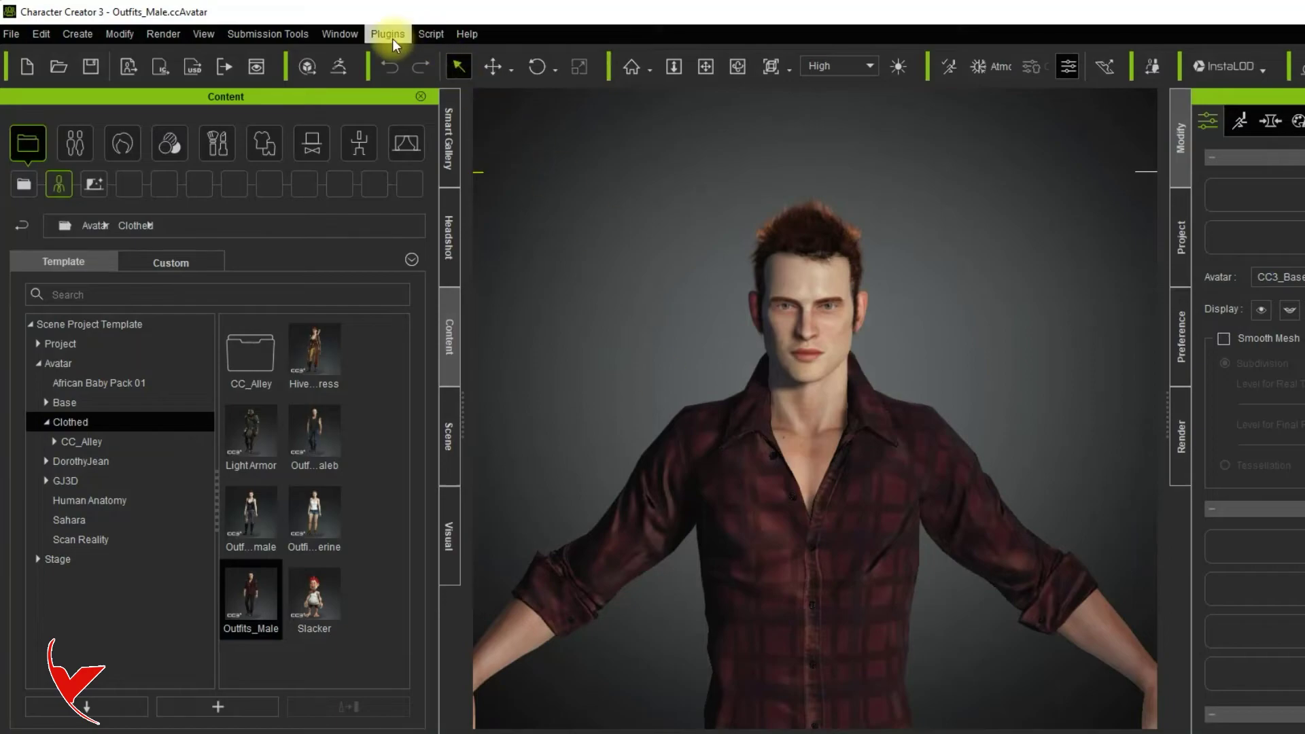
# Browse the installed Auto Setup files from the Plugins menu and open the Unreal folder
pyautogui.click(388, 34)
pyautogui.moveTo(415, 58)
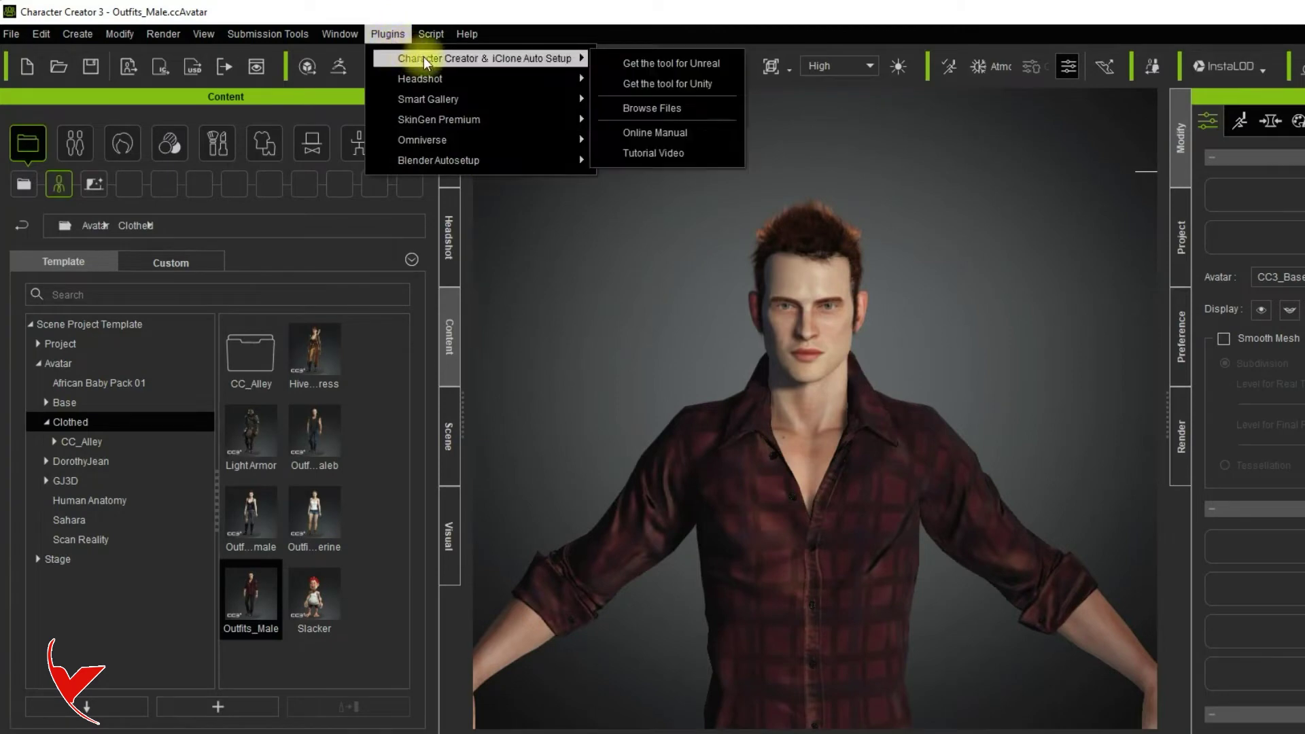
pyautogui.click(676, 102)
pyautogui.moveTo(688, 210); pyautogui.dragTo(756, 141)
pyautogui.doubleClick(743, 282)
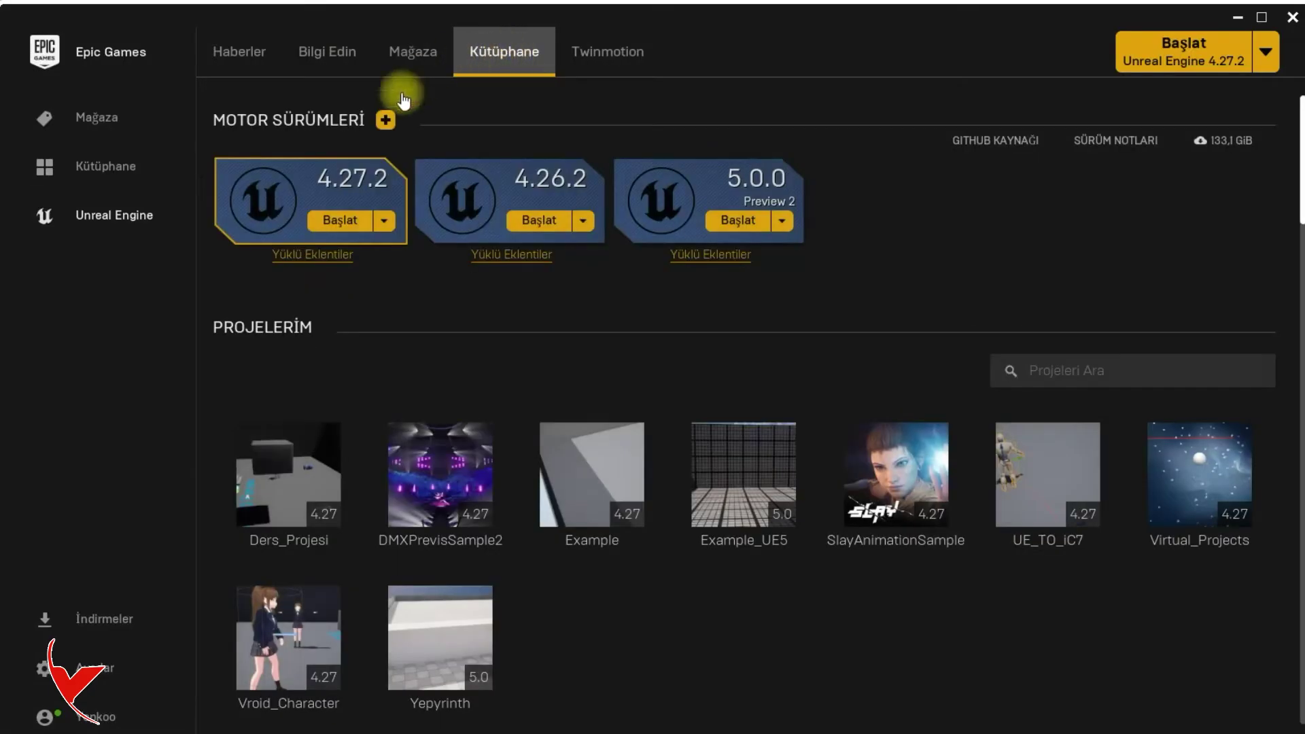
# Launch Unreal Engine 4.27.2 and create a Blank Games project named CC3_Character
pyautogui.click(338, 220)
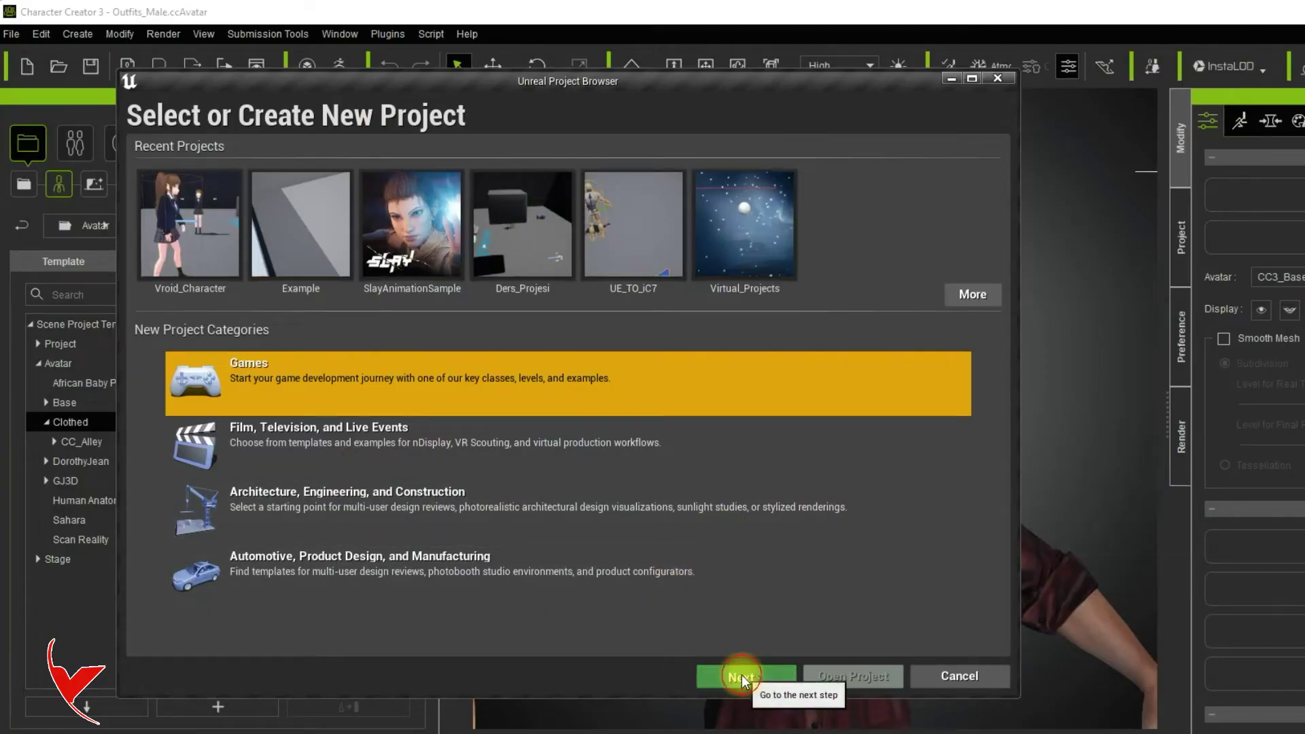
pyautogui.click(740, 675)
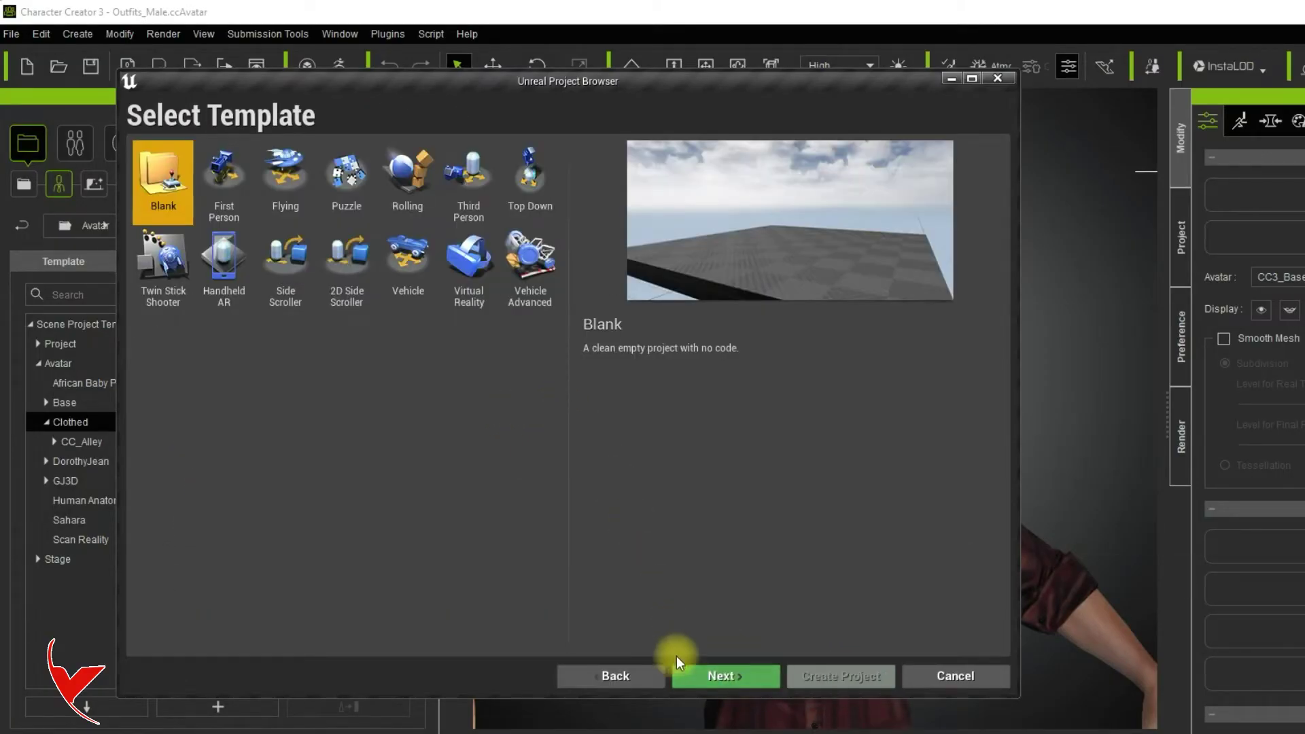
pyautogui.click(742, 677)
pyautogui.click(719, 622)
pyautogui.write('CC3_Characte')
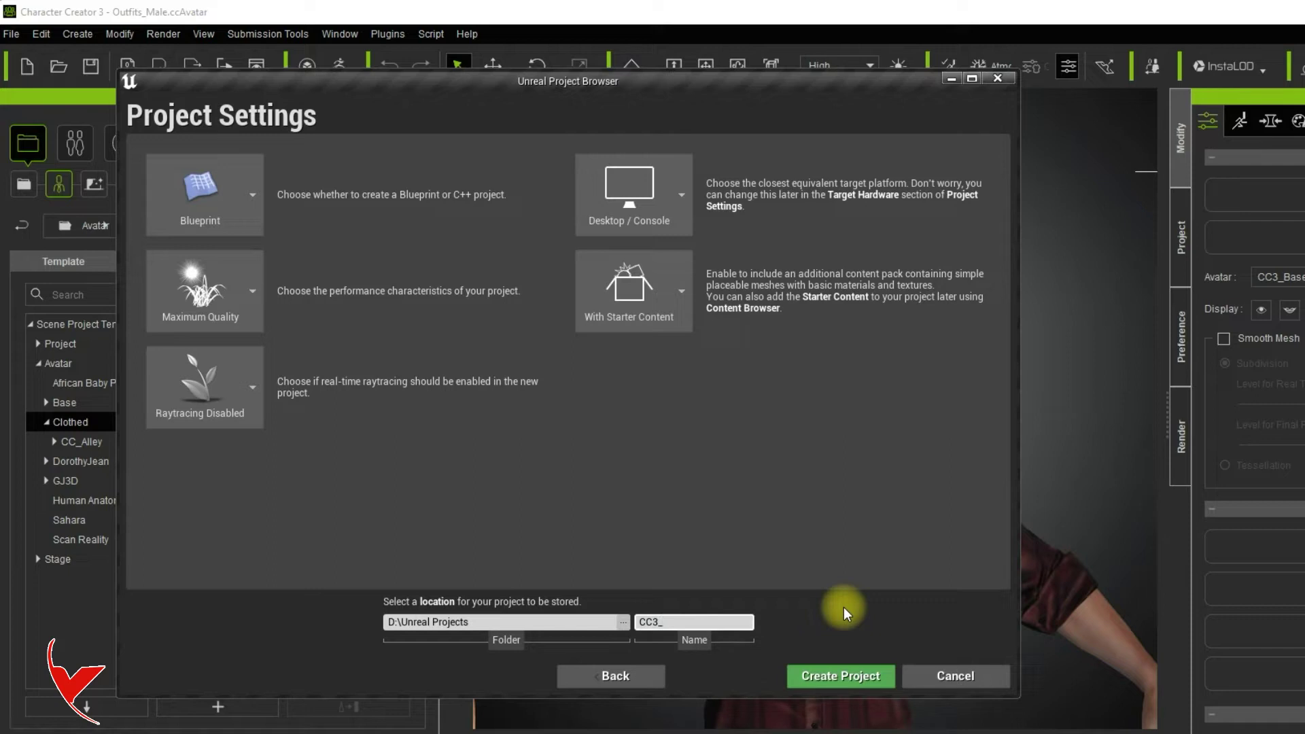
pyautogui.write('r')
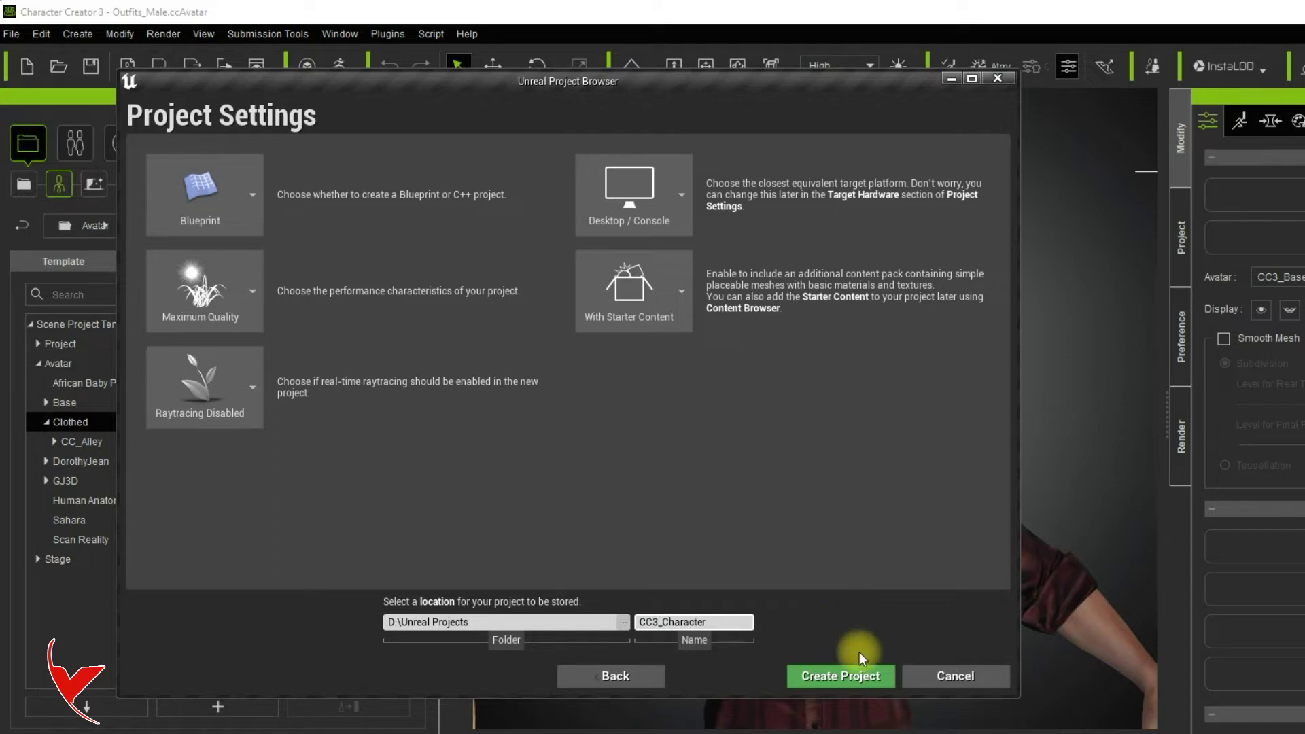
pyautogui.click(842, 674)
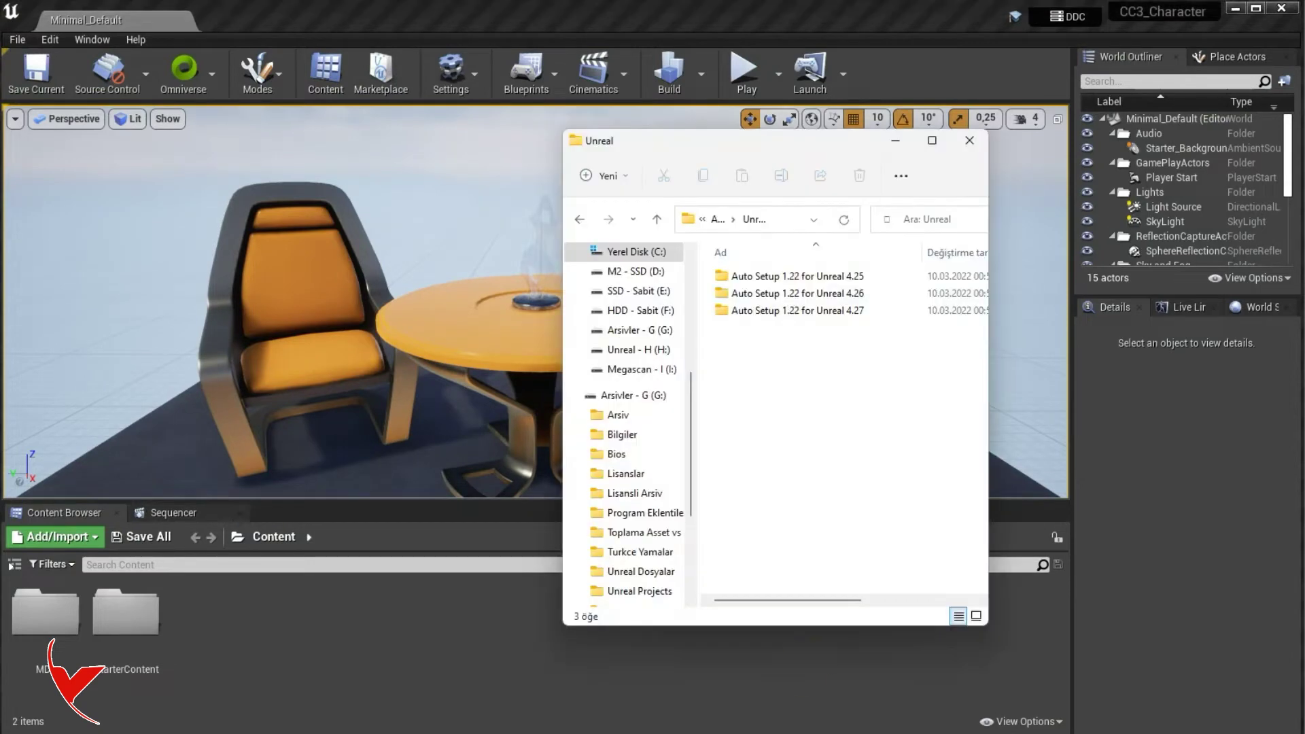
# Copy the Content and Plugins folders from Auto Setup for Unreal 4.27
pyautogui.click(852, 314)
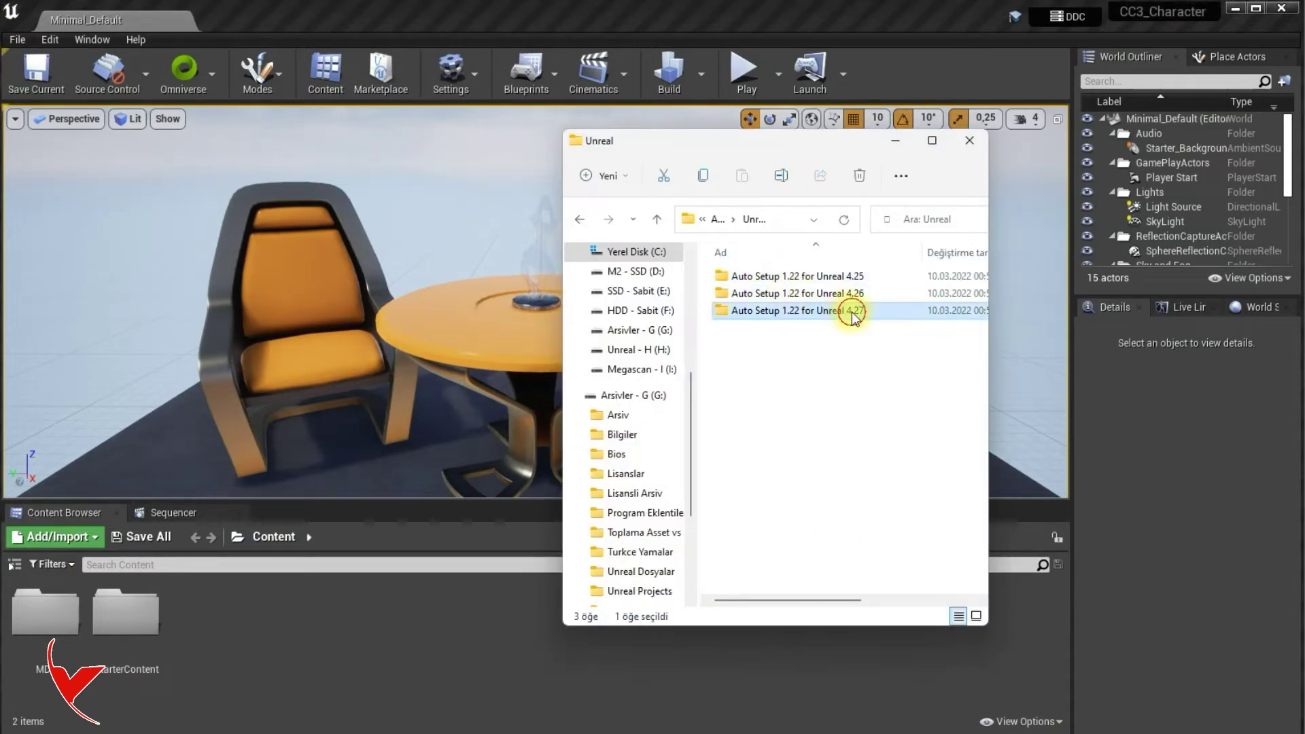
pyautogui.doubleClick(858, 314)
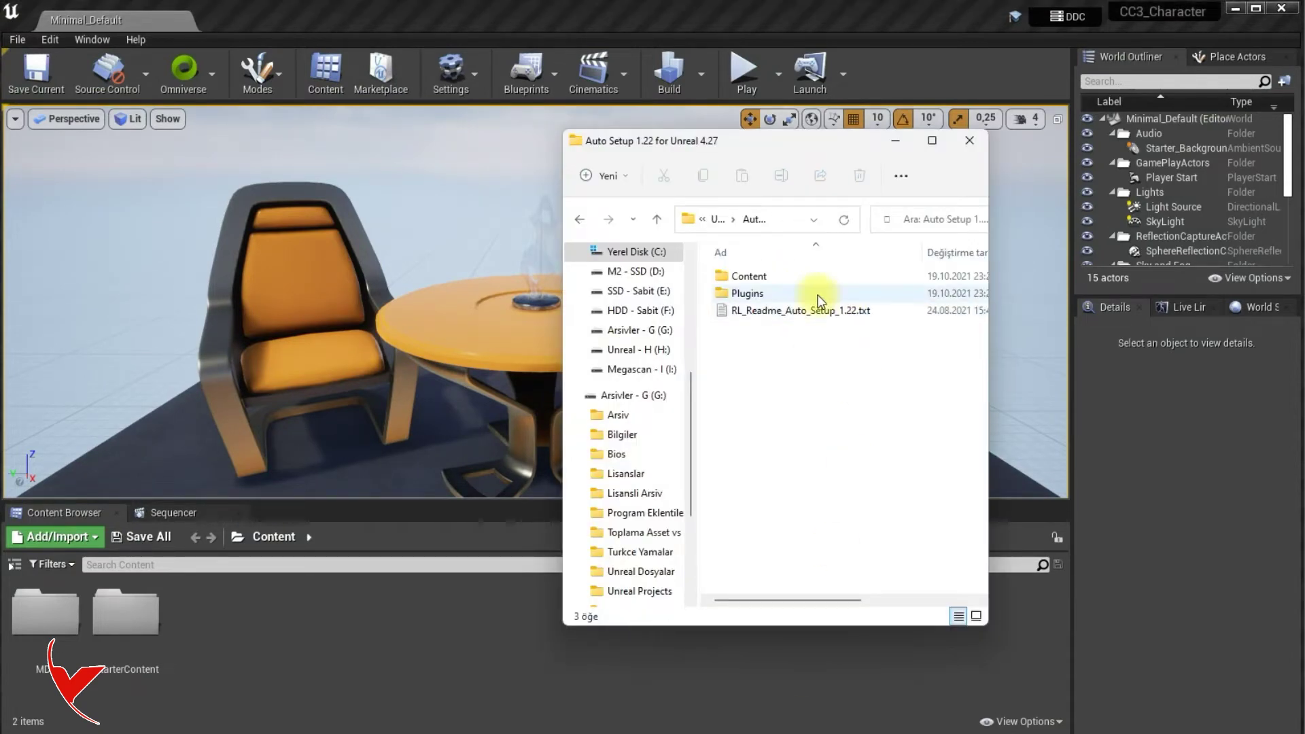
pyautogui.click(751, 279)
pyautogui.keyDown('ctrl'); pyautogui.click(747, 293); pyautogui.keyUp('ctrl')
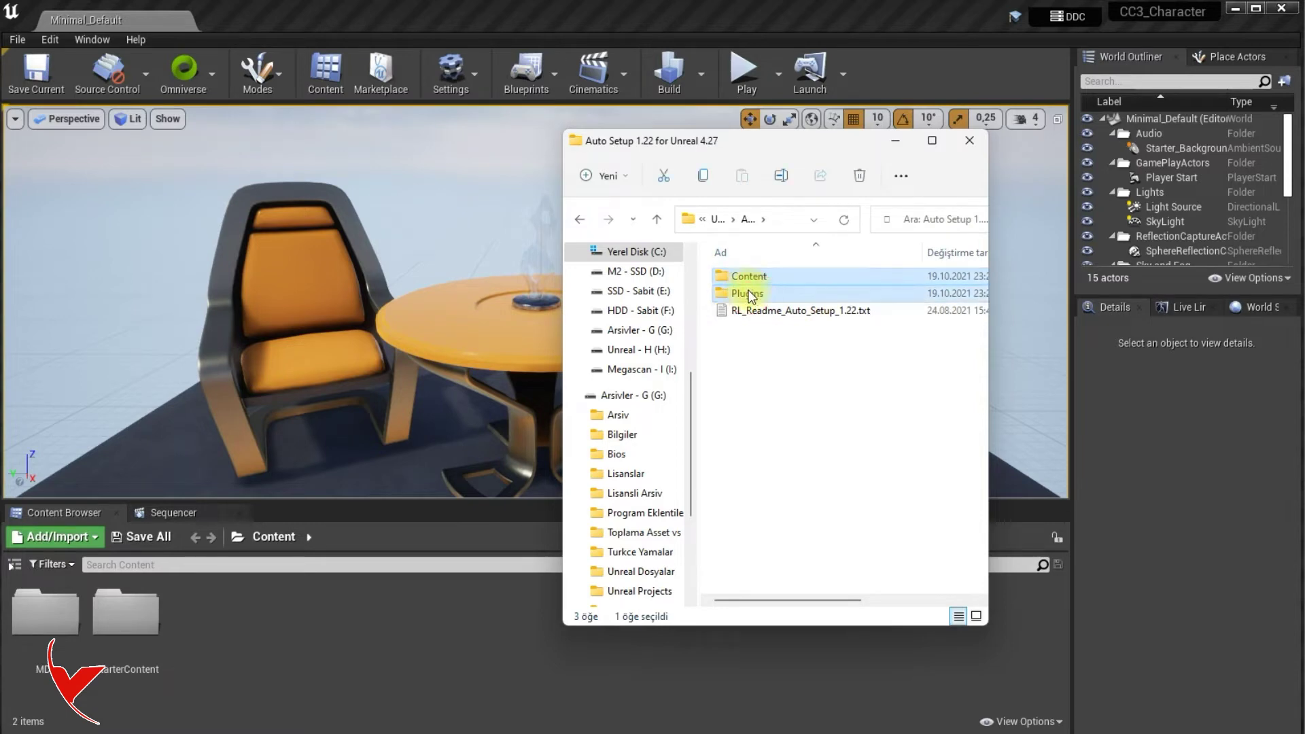
pyautogui.rightClick(750, 295)
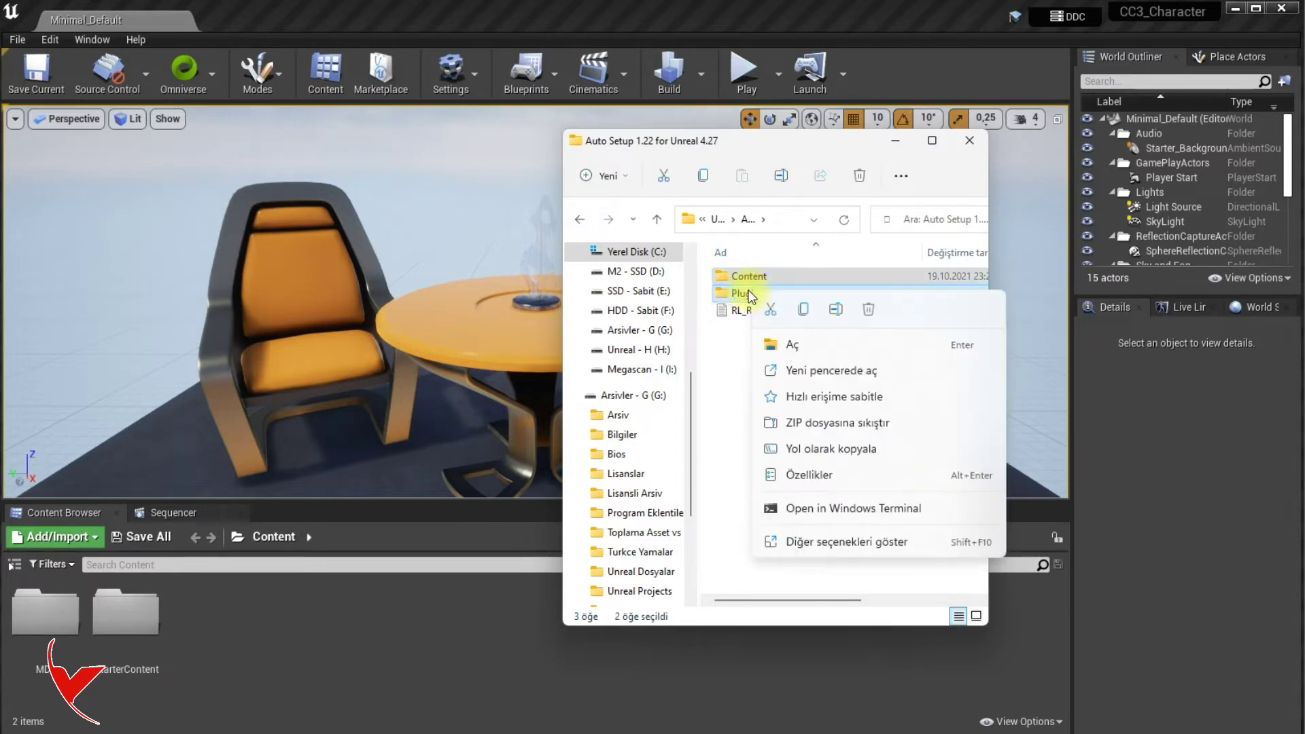
pyautogui.click(805, 313)
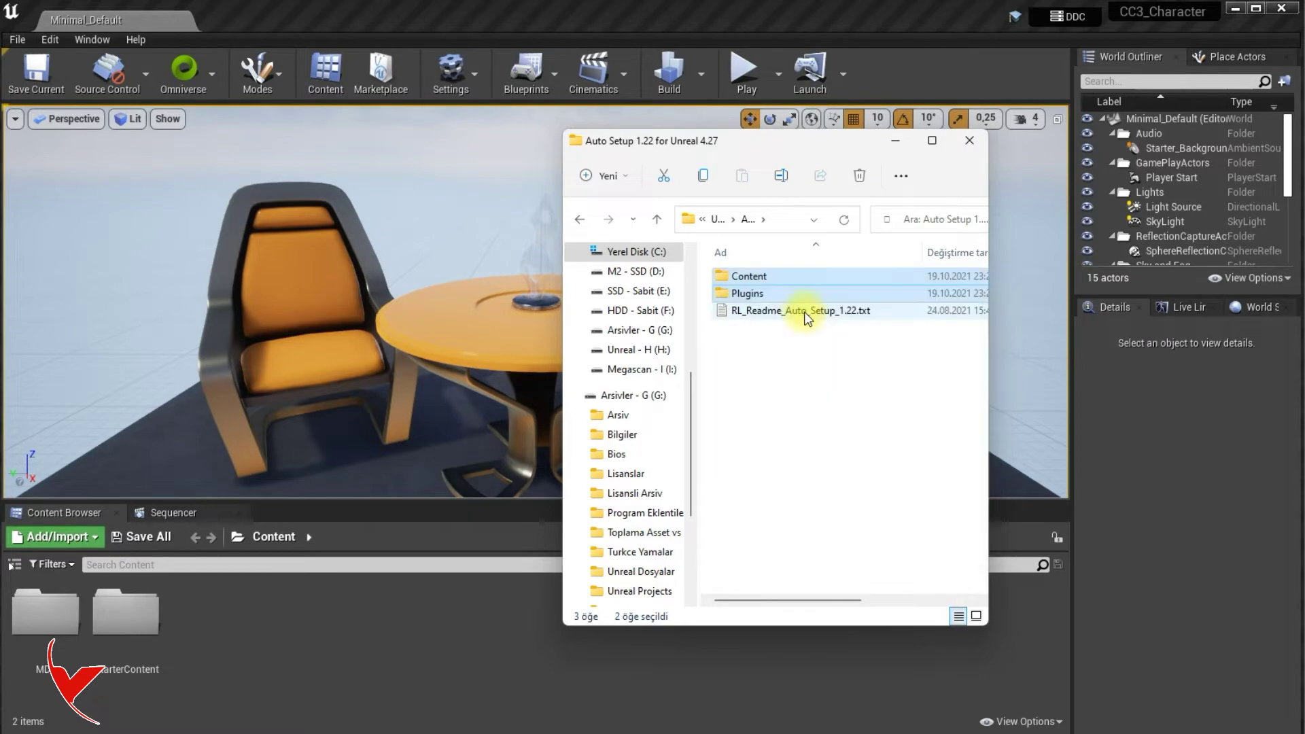
pyautogui.click(960, 146)
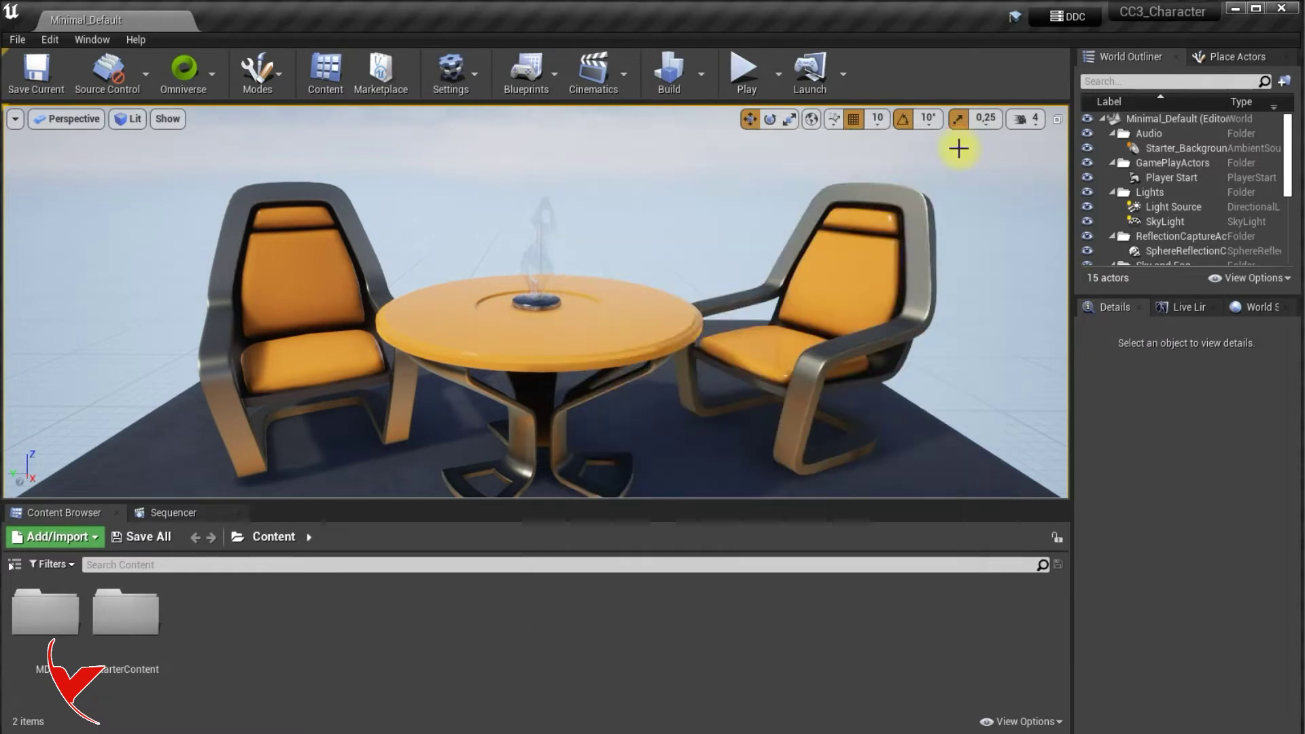
# Paste them into D:\Unreal Projects\CC3_Character, then close Explorer and the Unreal editor
pyautogui.click(771, 382)
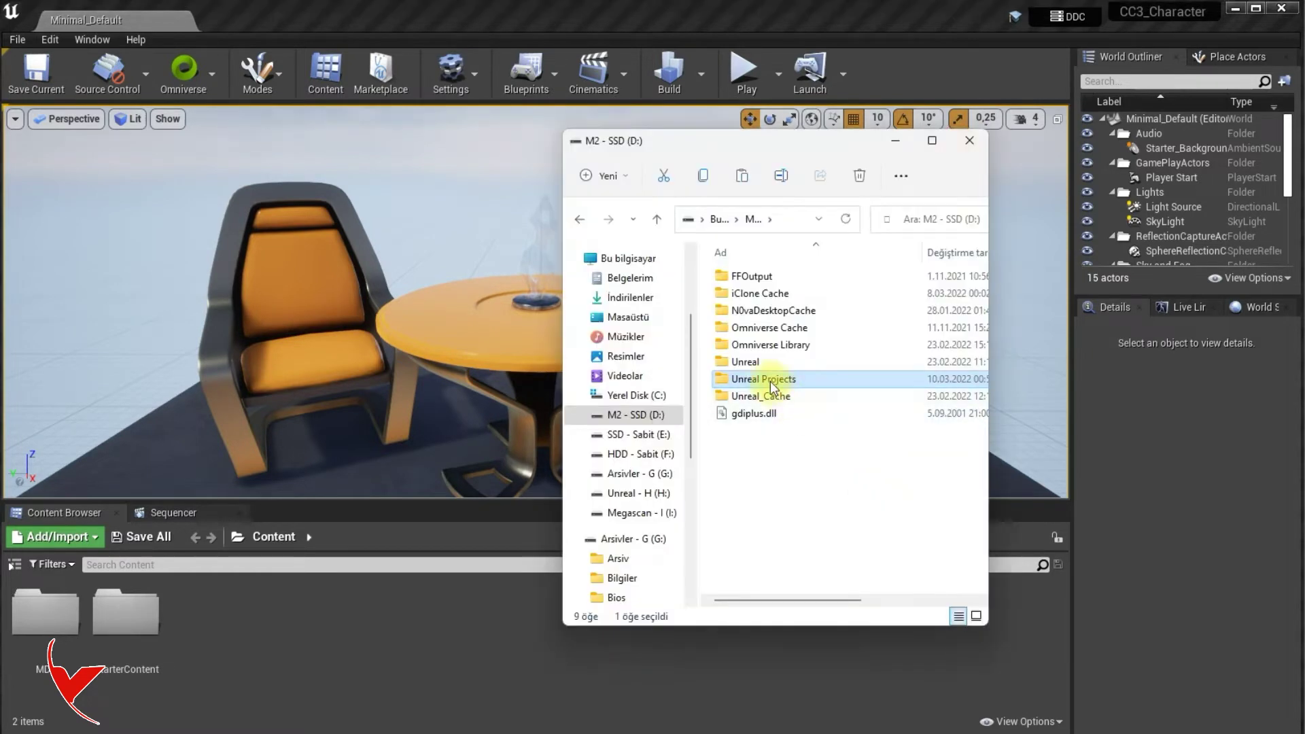
pyautogui.doubleClick(771, 385)
pyautogui.doubleClick(767, 278)
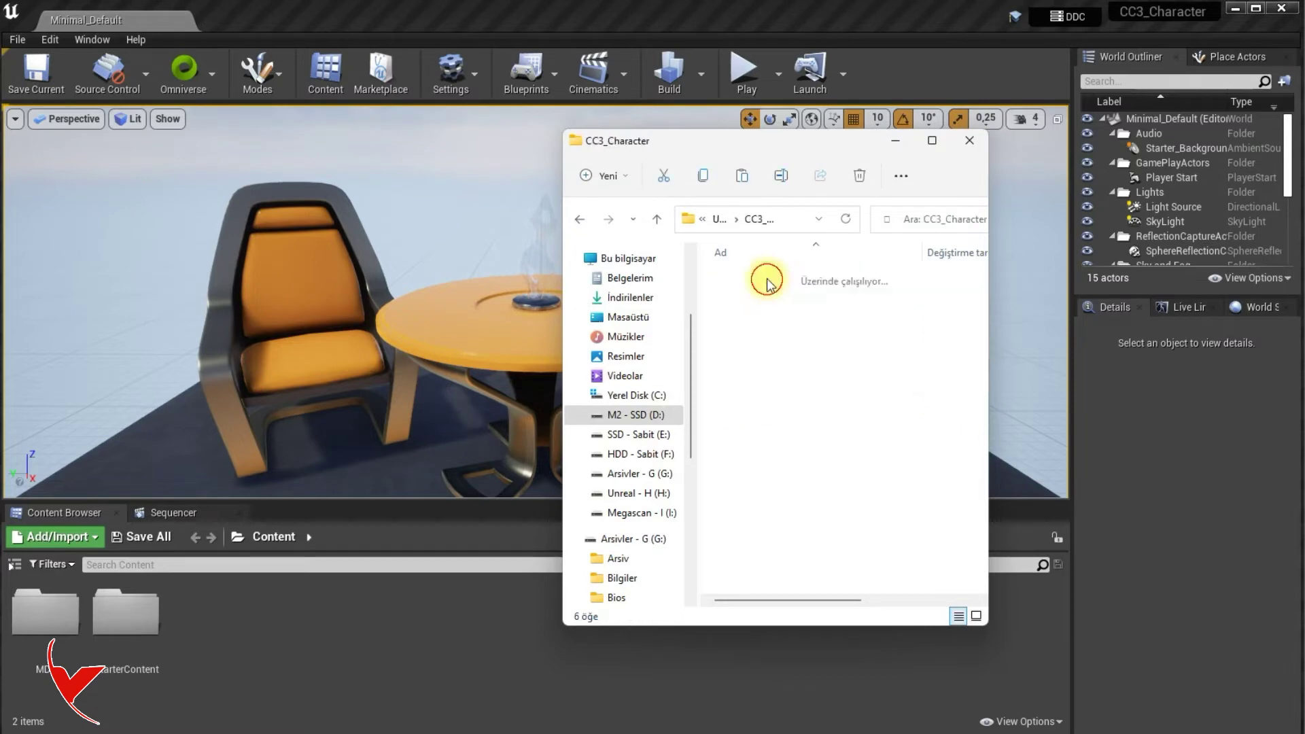
pyautogui.rightClick(755, 401)
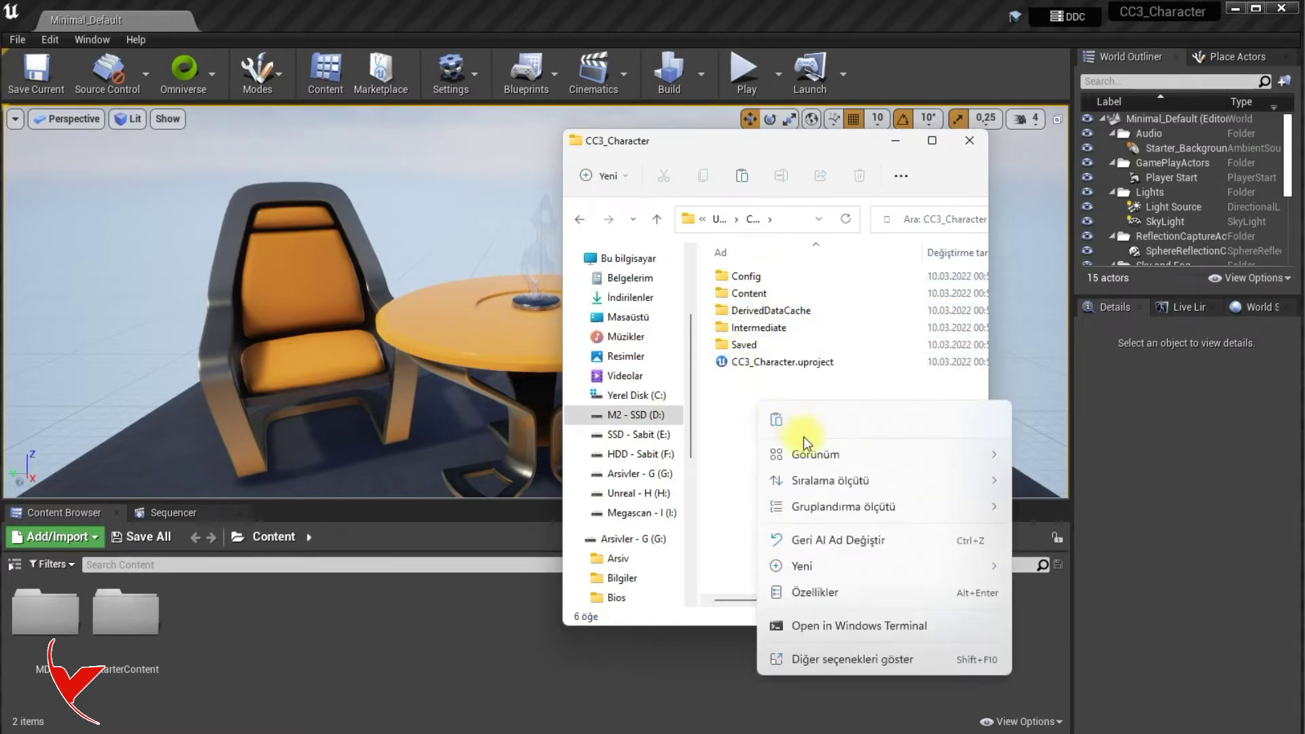
pyautogui.click(777, 422)
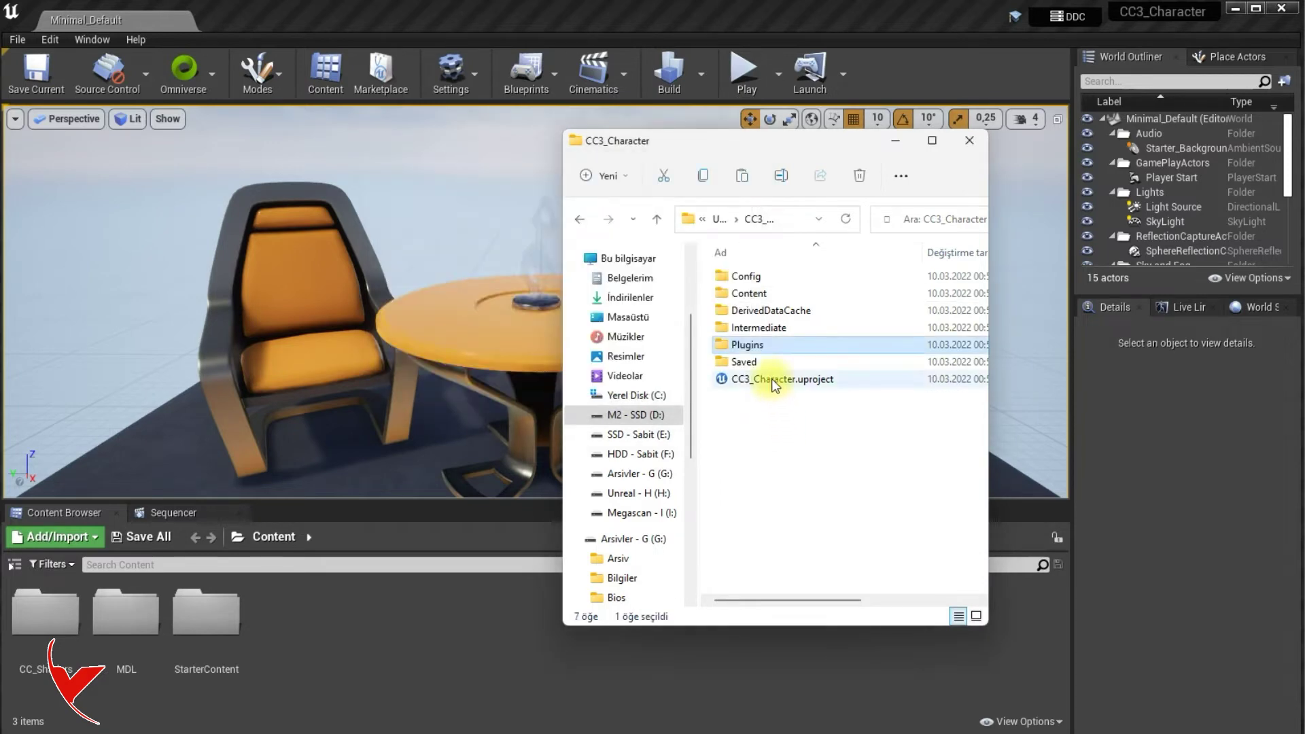
pyautogui.click(753, 346)
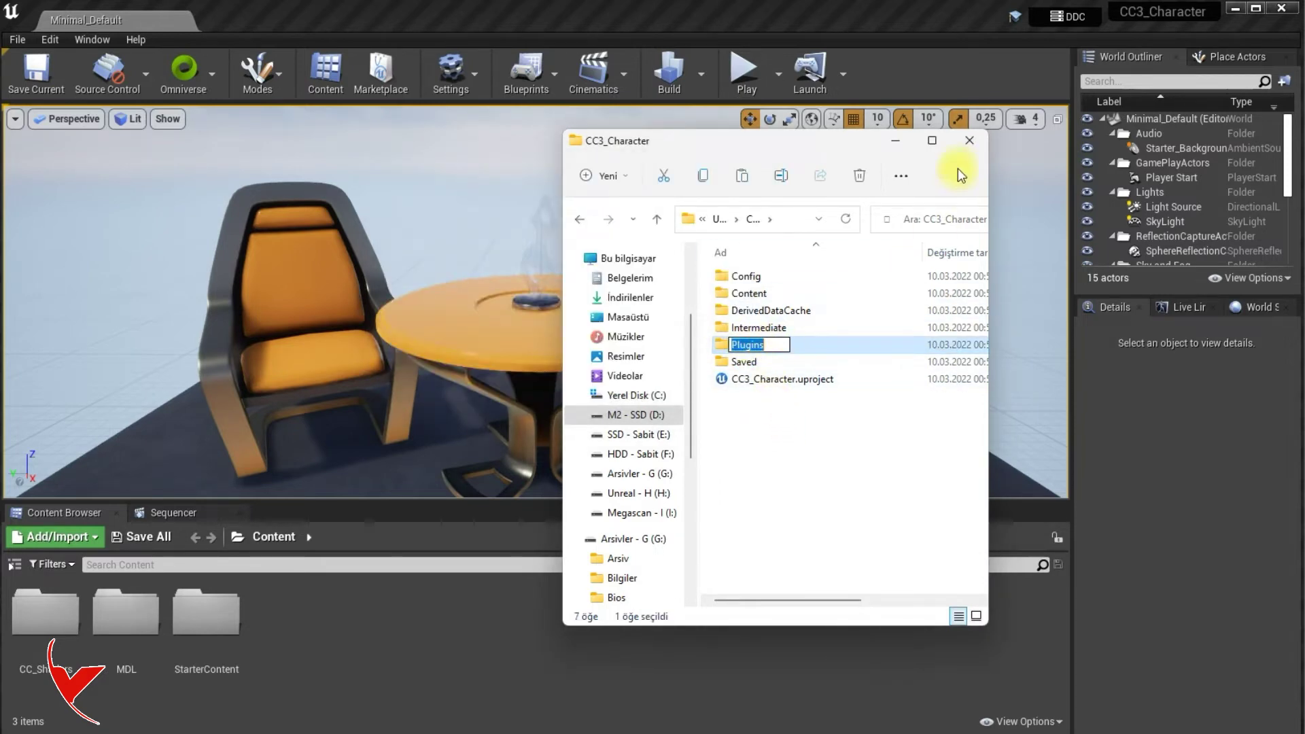
pyautogui.click(969, 146)
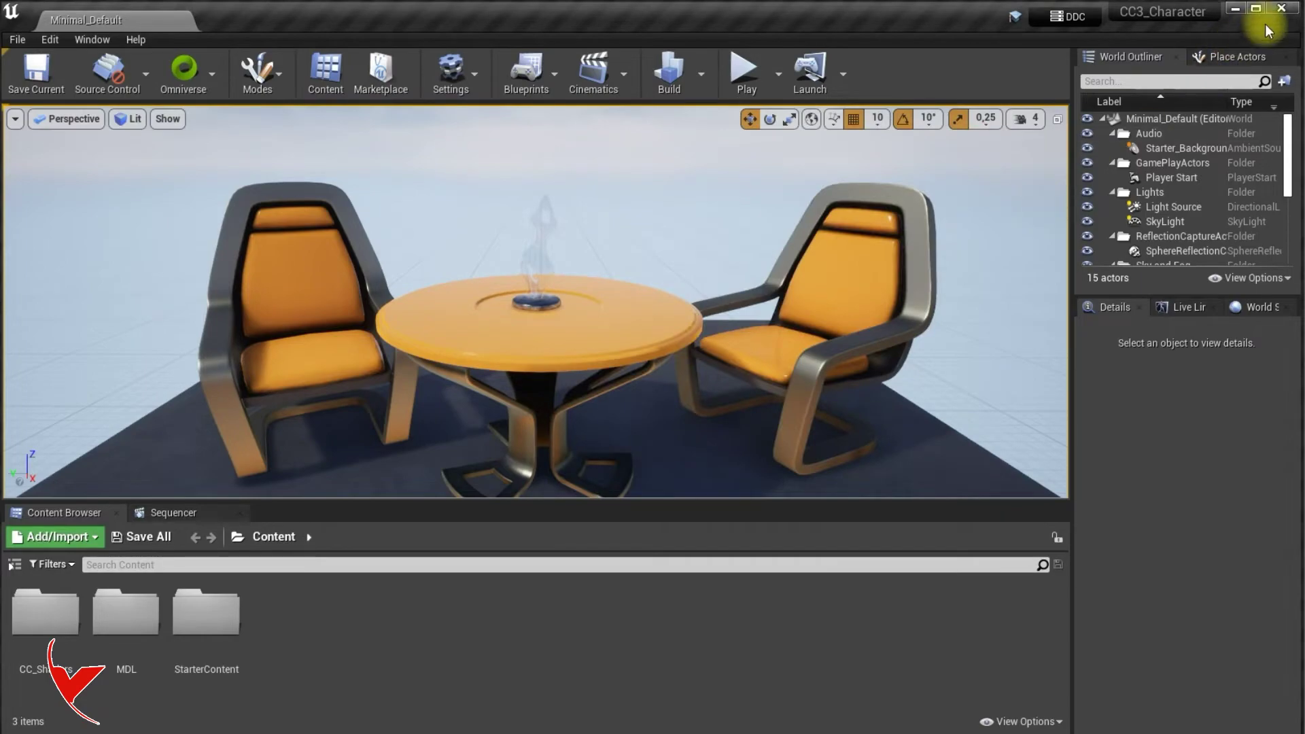
pyautogui.click(1283, 12)
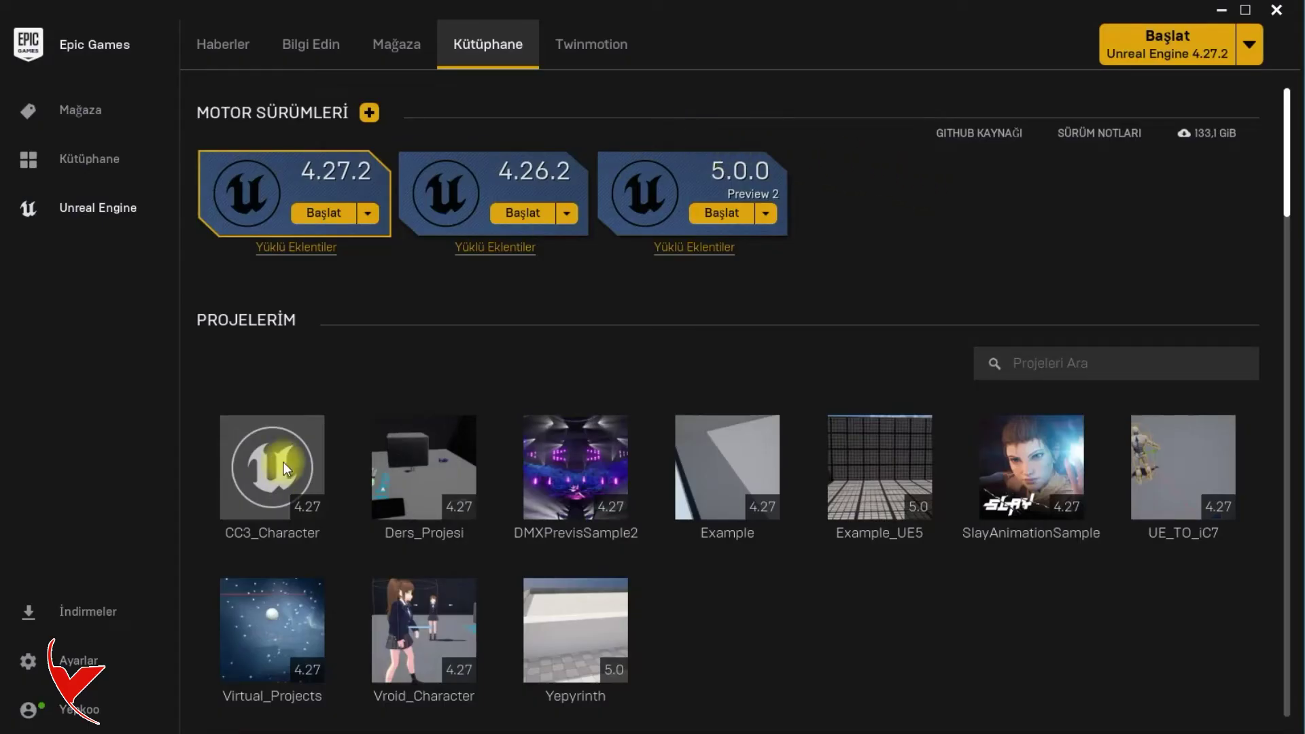
# Reopen CC3_Character from the Launcher Library and close the Launcher while it loads
pyautogui.doubleClick(266, 463)
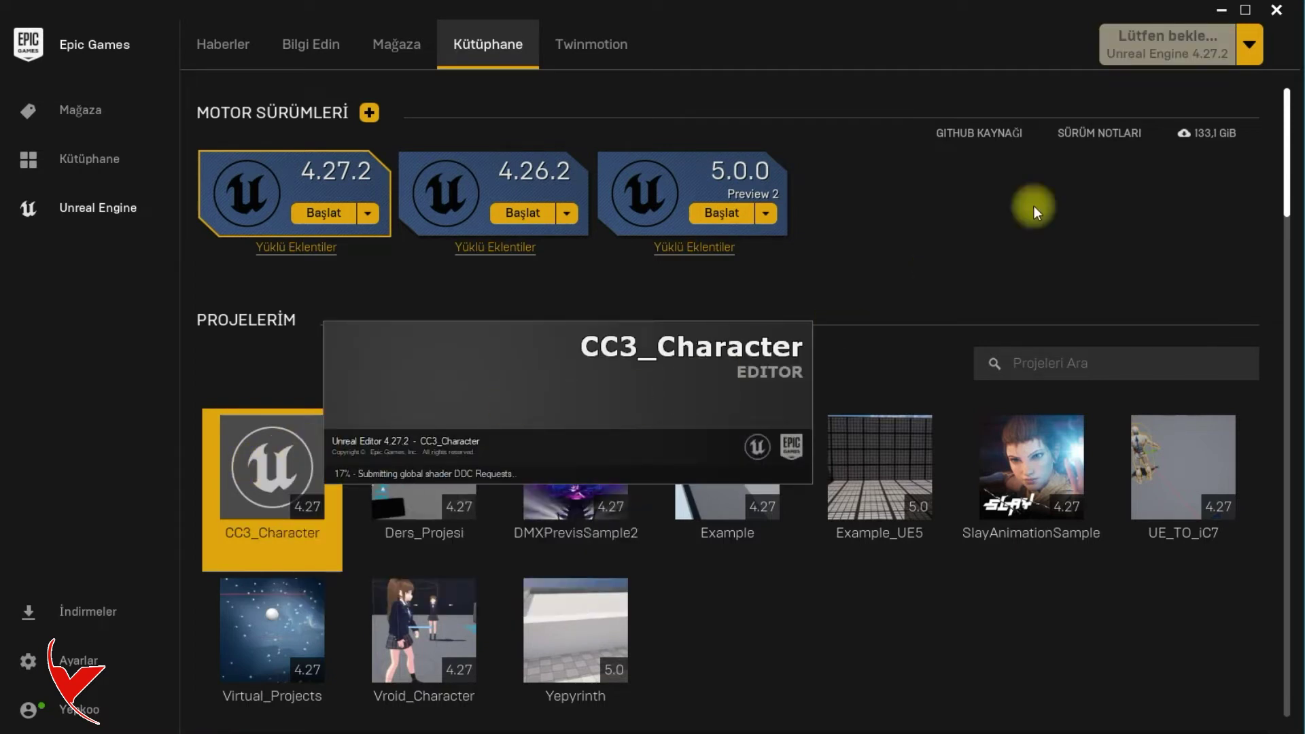
pyautogui.click(1274, 11)
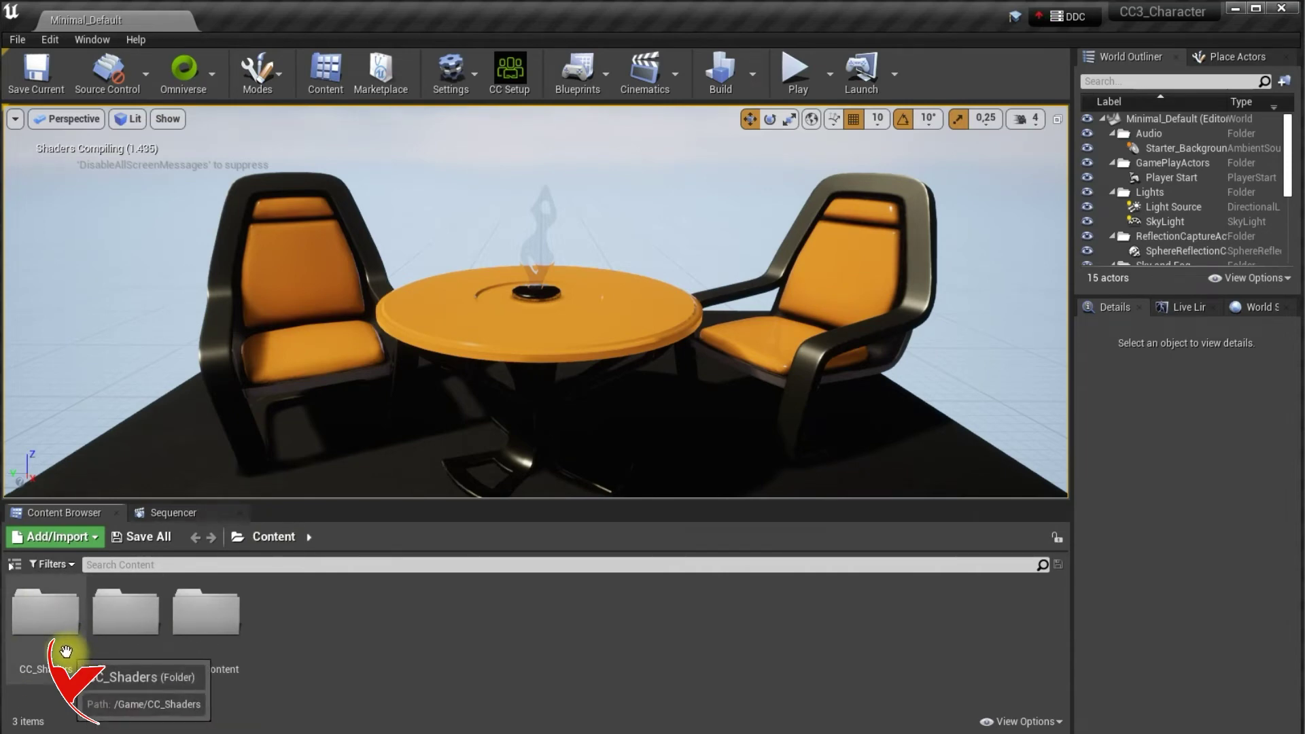
# Set the Auto Setup shader type to HQ Shader and apply it
pyautogui.click(66, 651)
pyautogui.click(520, 89)
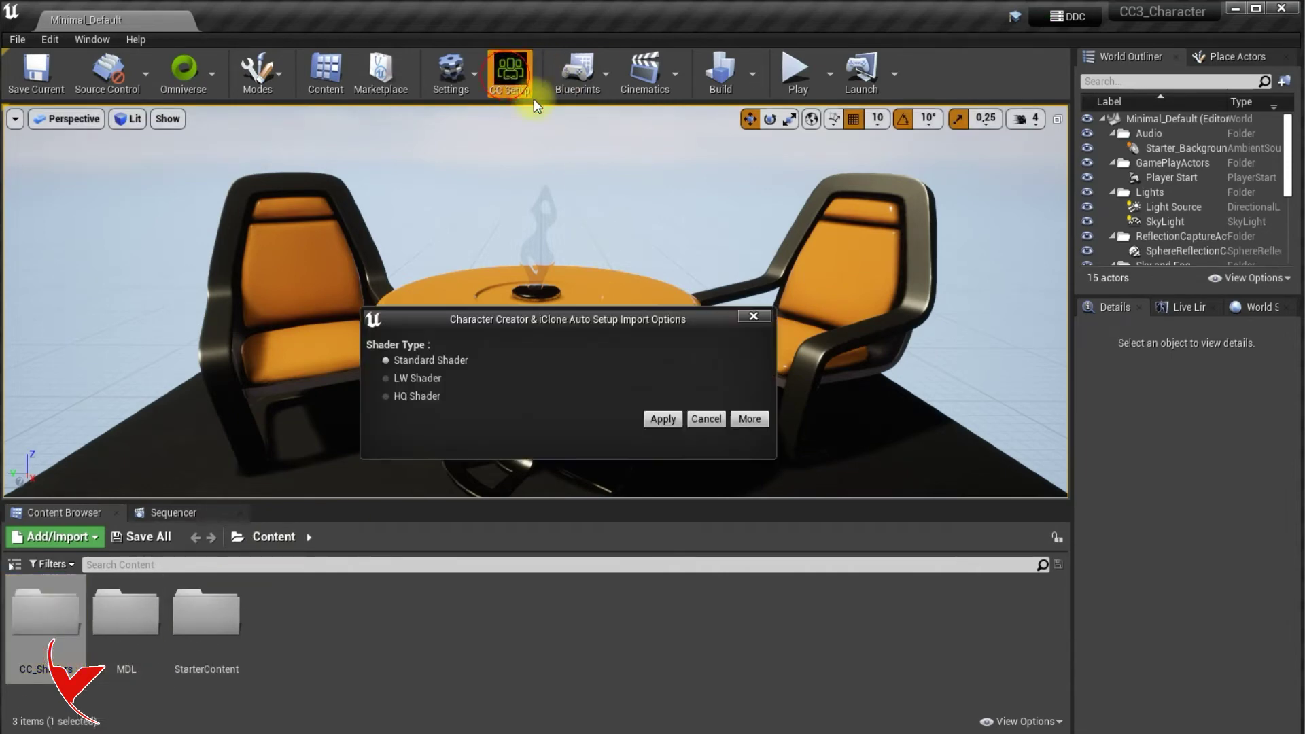
pyautogui.click(411, 396)
pyautogui.click(664, 425)
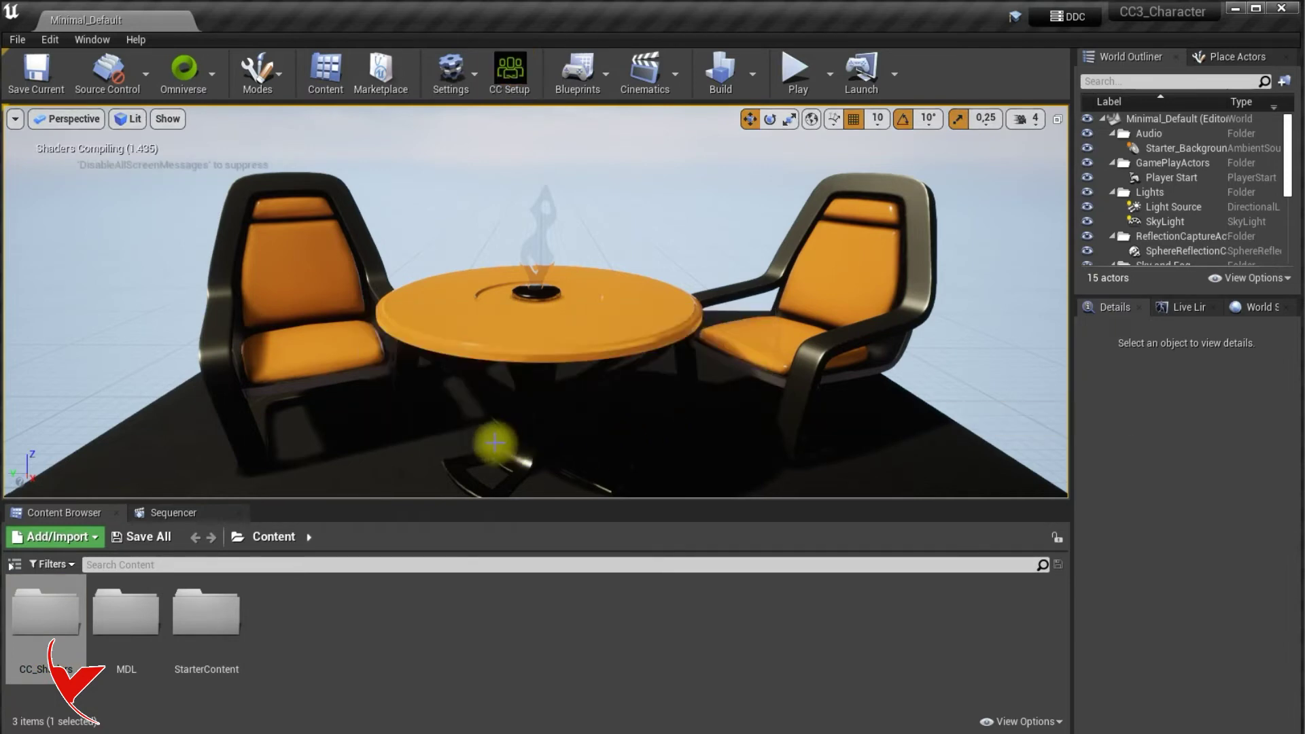
# Create a new CC_Character folder in Content and open it
pyautogui.rightClick(469, 651)
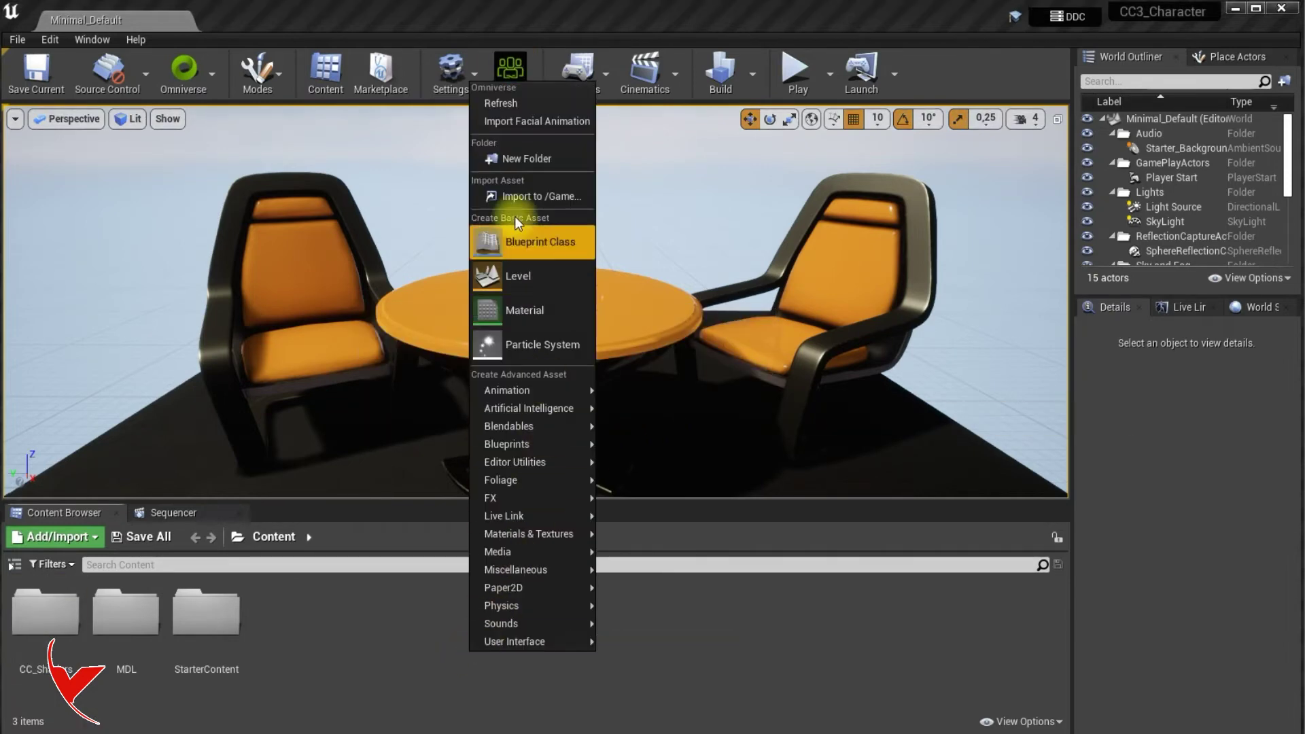
pyautogui.click(511, 159)
pyautogui.write('C')
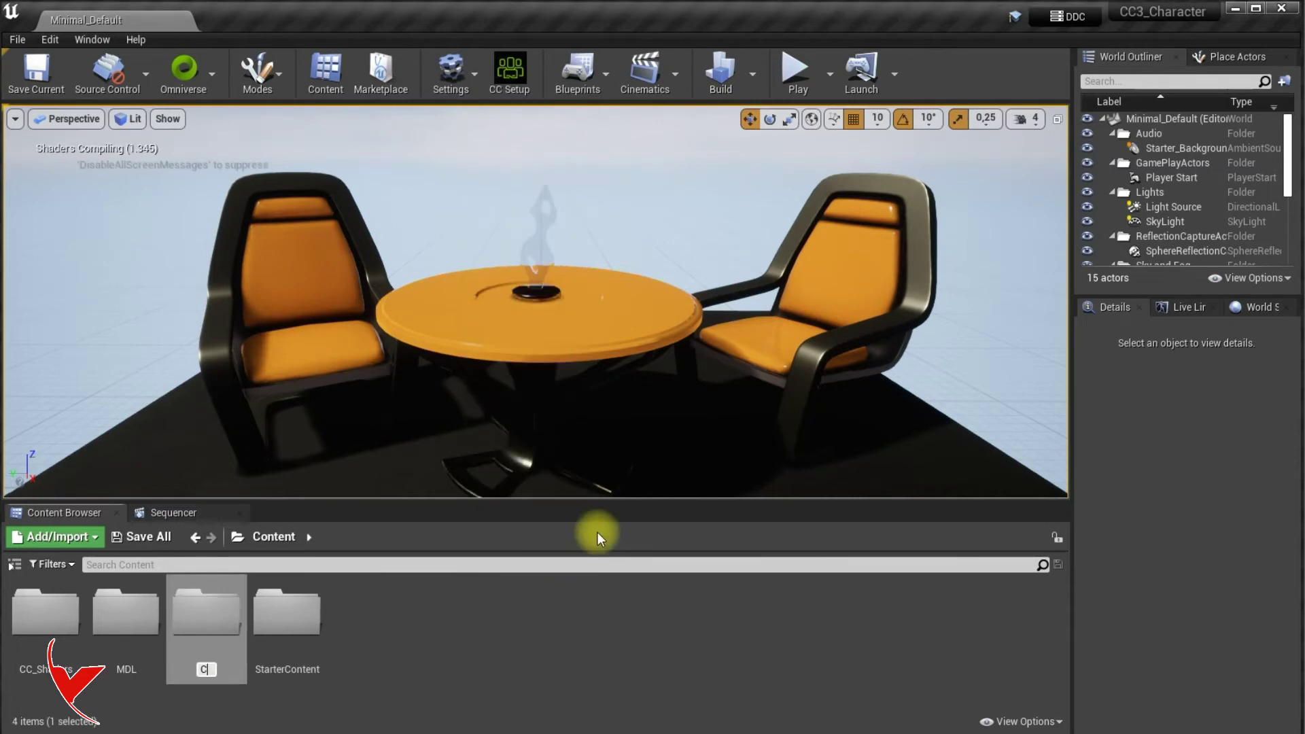
pyautogui.write('_Character')
pyautogui.press('Return')
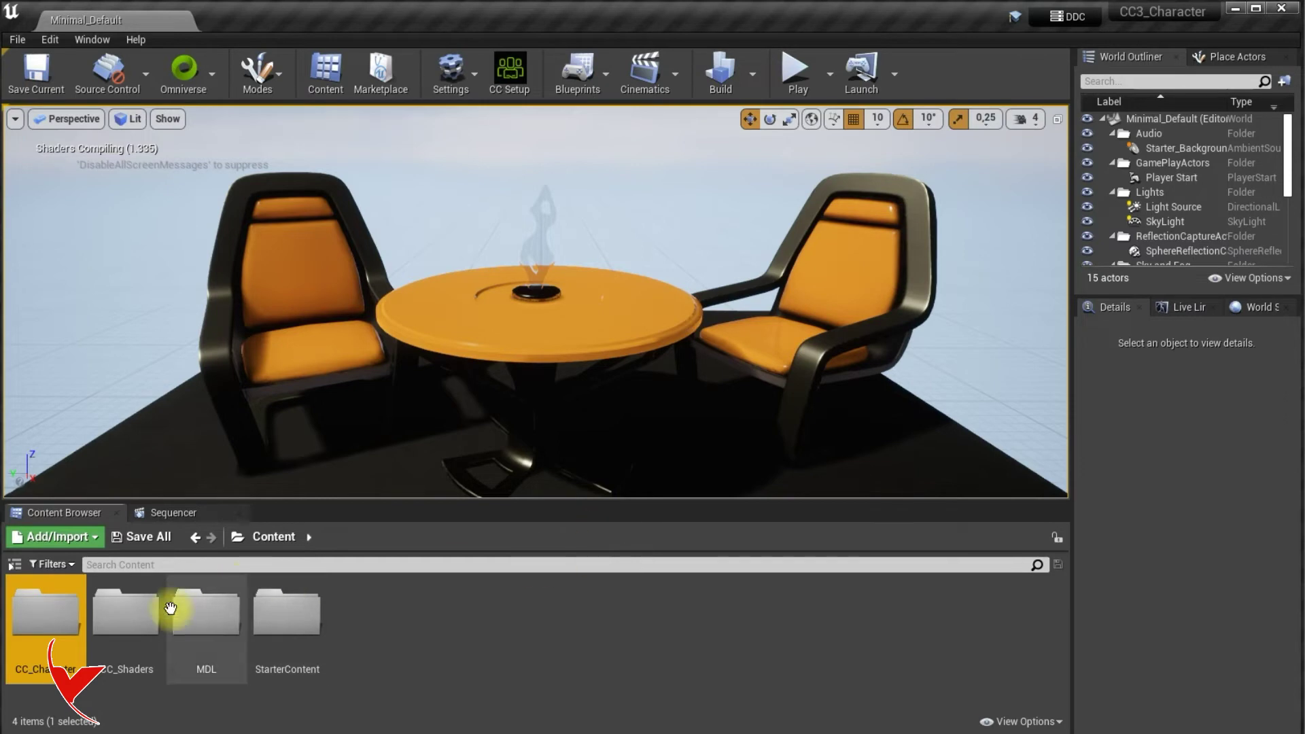
pyautogui.doubleClick(70, 618)
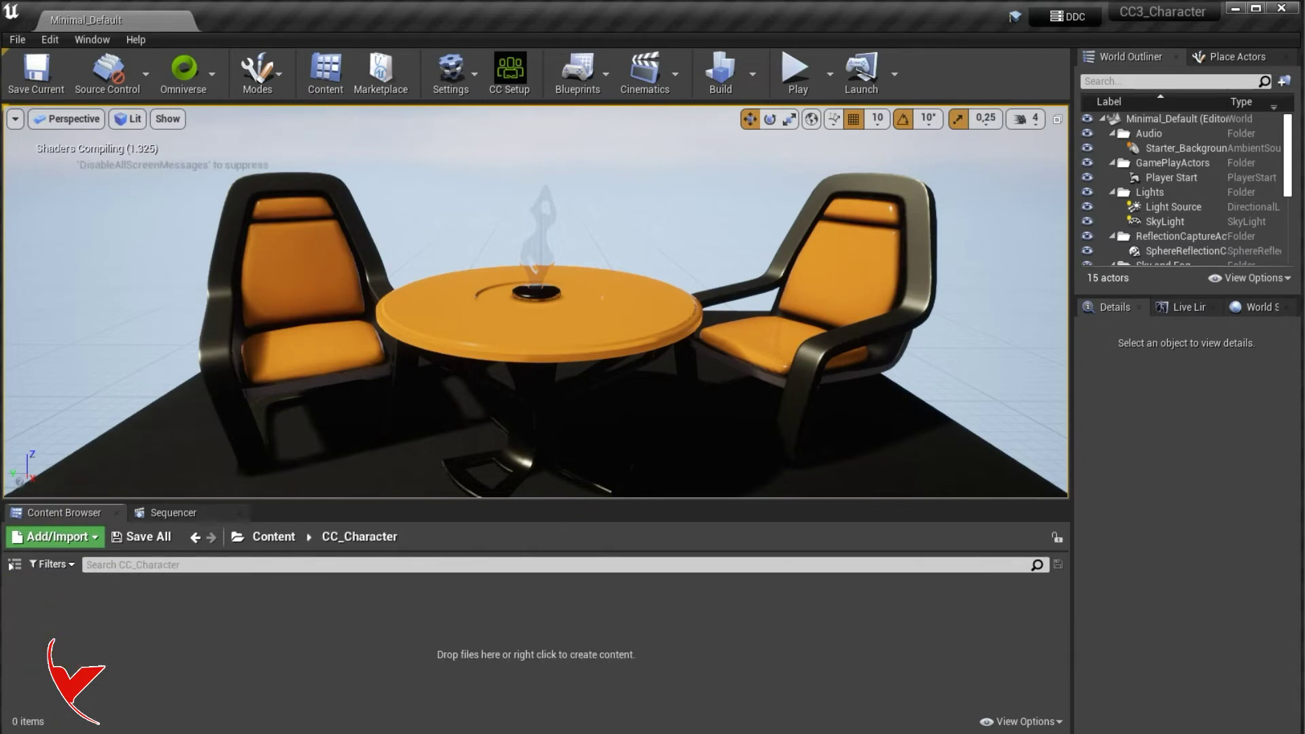
# Import CC3_Character.Fbx into CC_Character with HQ Shader Auto Setup and save all new assets
pyautogui.hotkey('alt', 'Tab')
pyautogui.moveTo(620, 325); pyautogui.dragTo(182, 673)
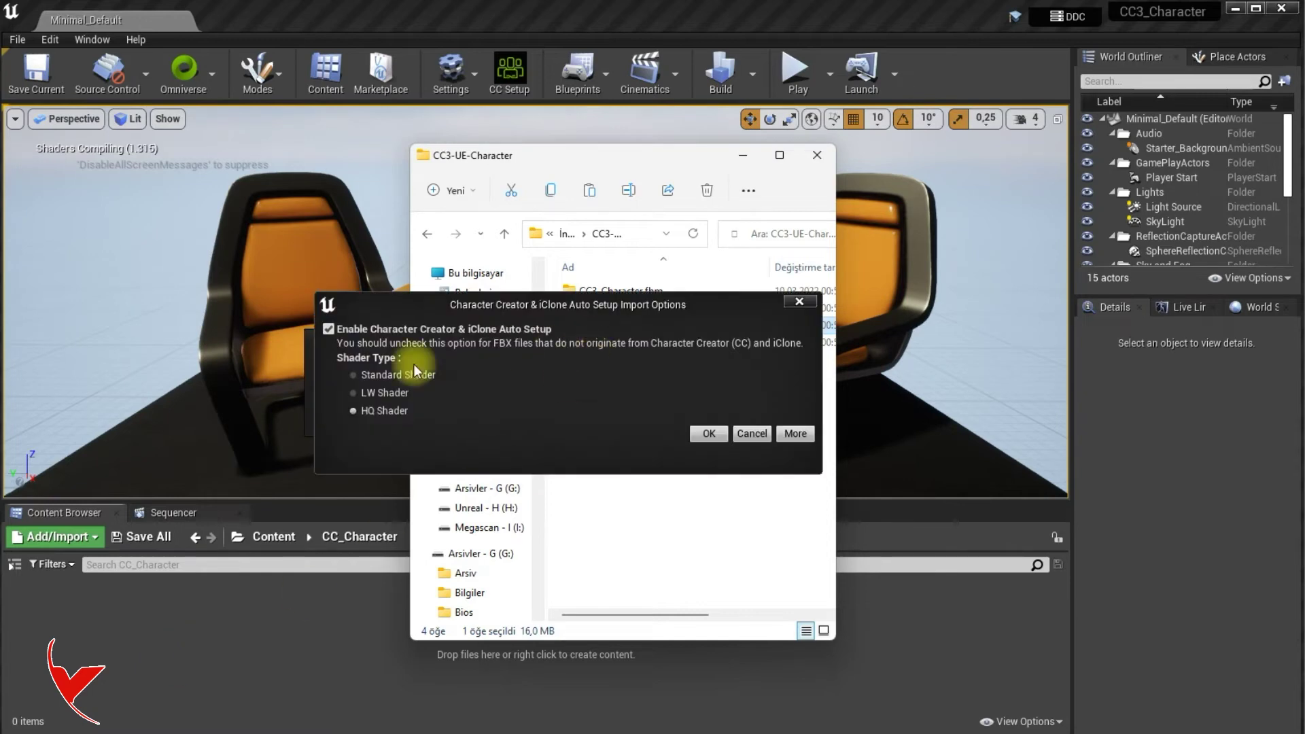
pyautogui.click(714, 434)
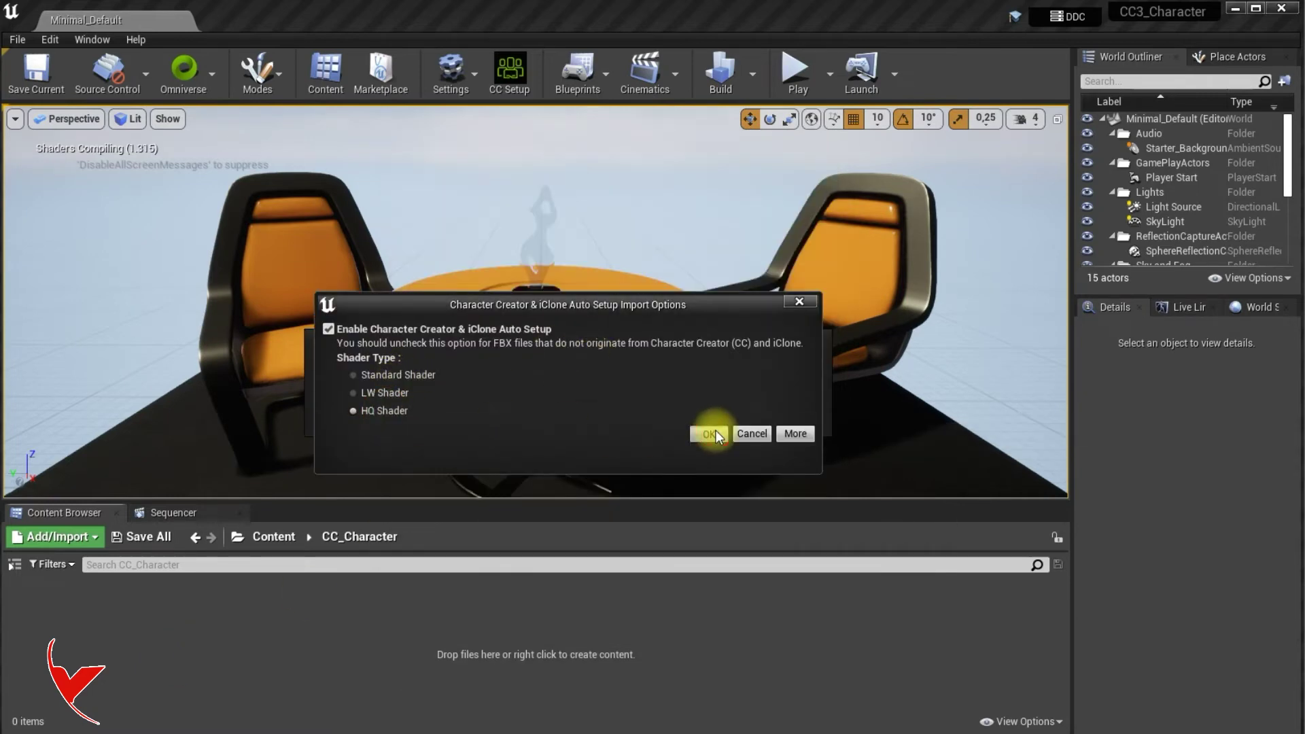
pyautogui.moveTo(571, 92); pyautogui.dragTo(615, 56)
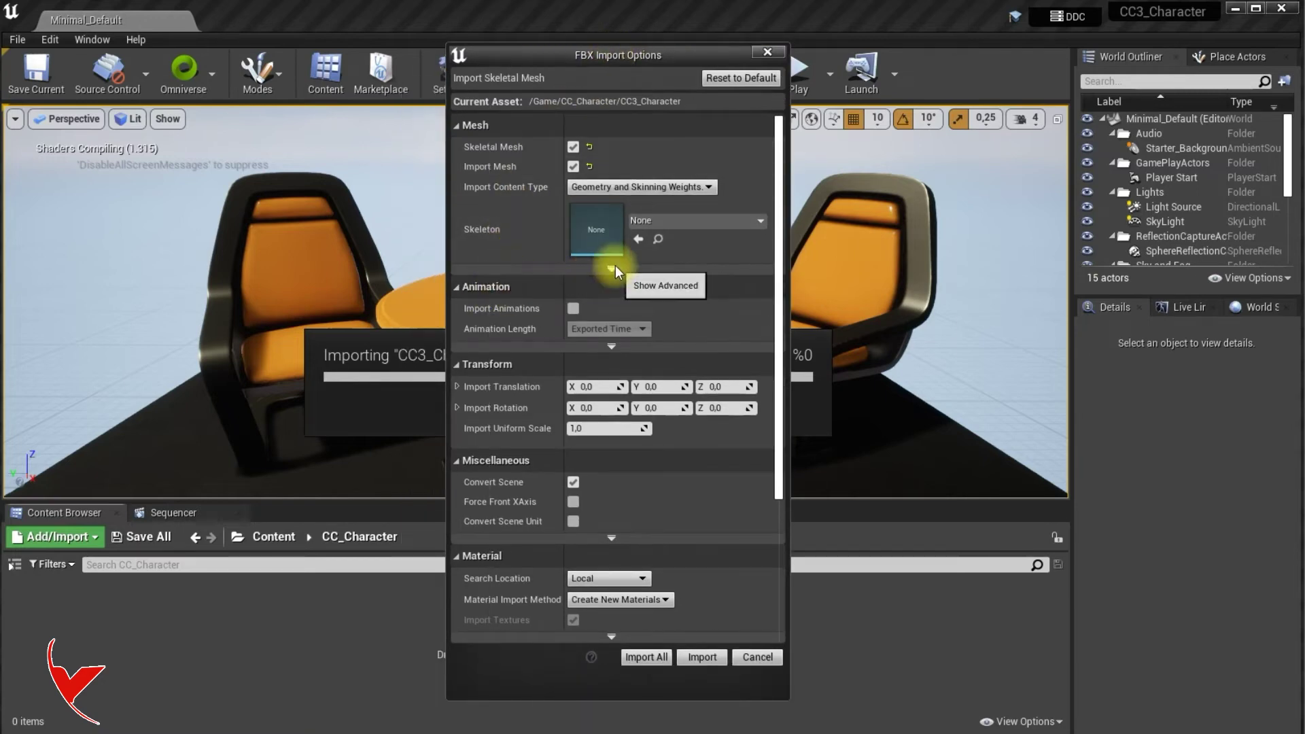
pyautogui.click(613, 268)
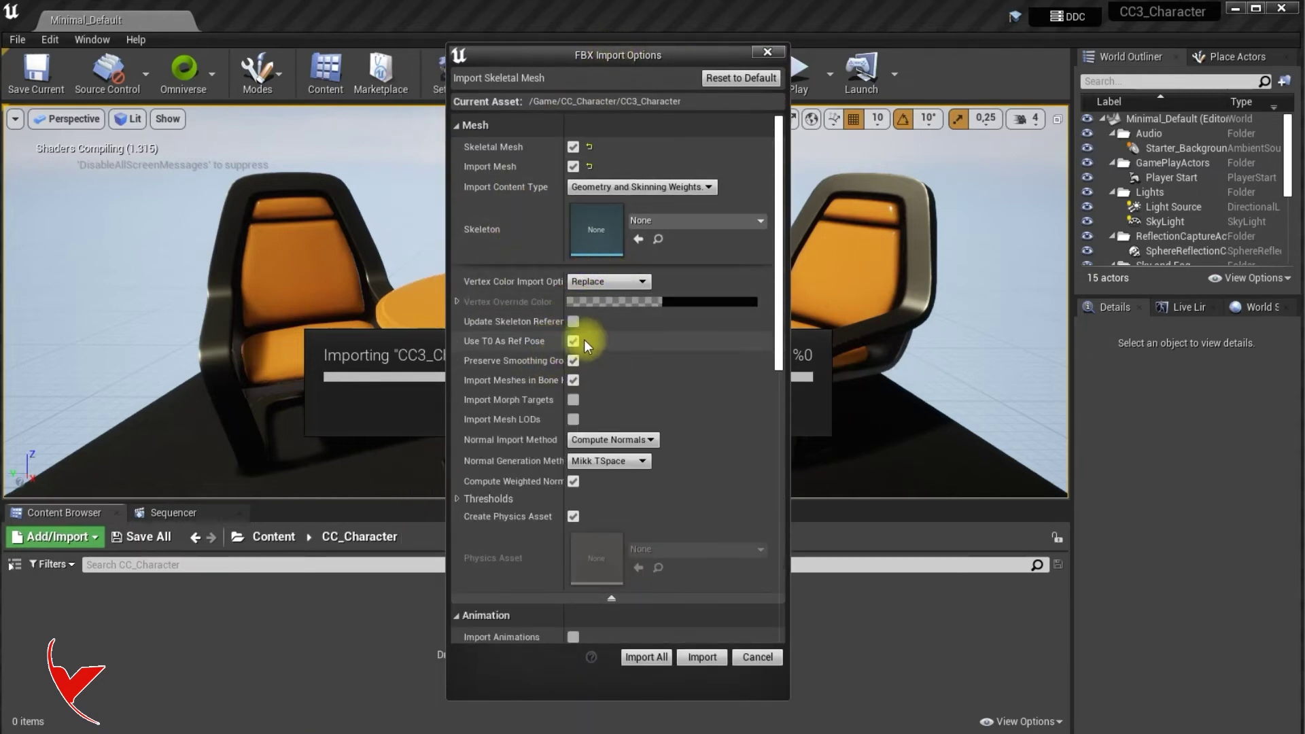
pyautogui.click(700, 656)
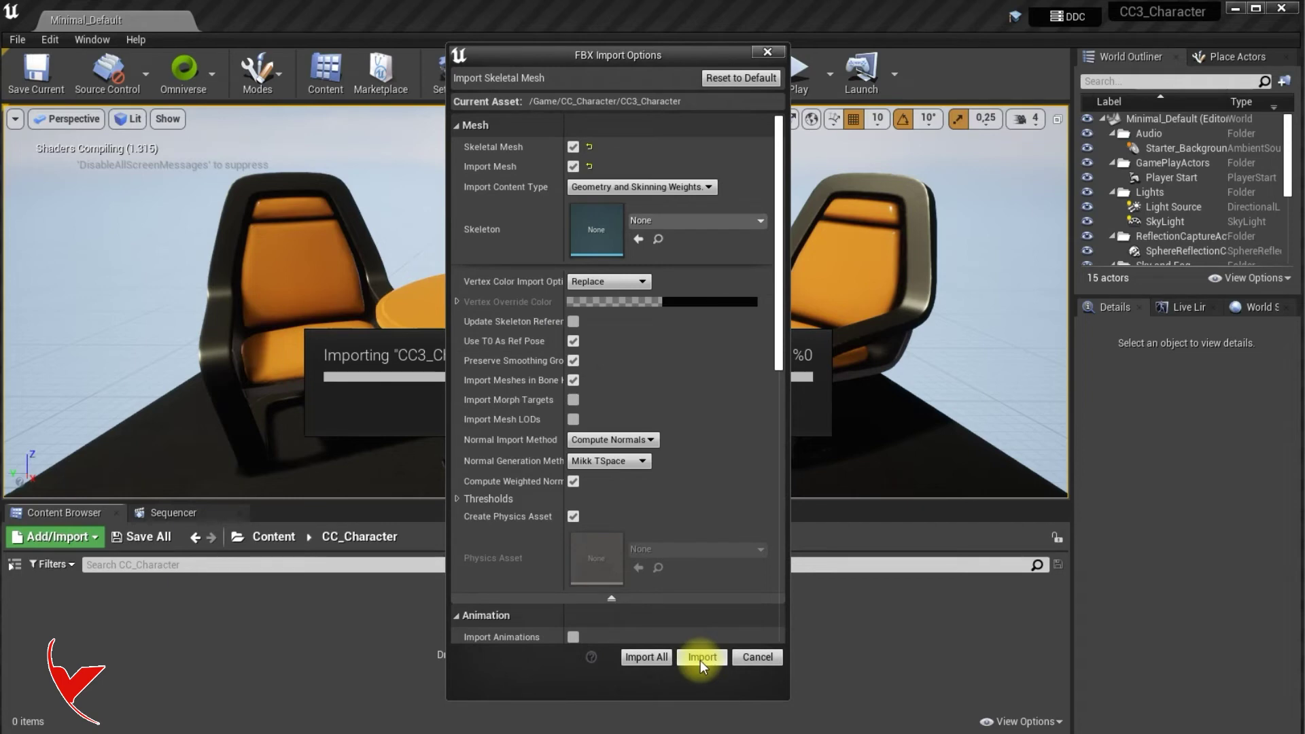
pyautogui.click(666, 658)
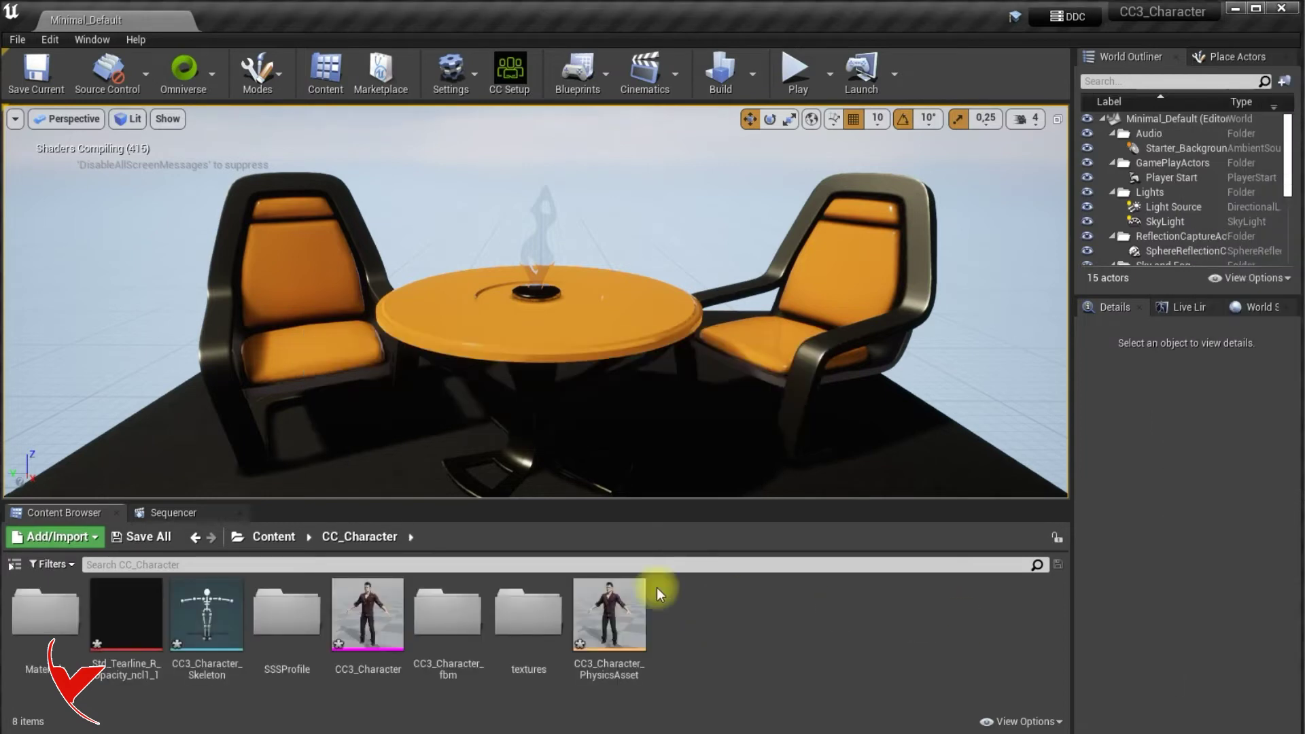
pyautogui.click(154, 542)
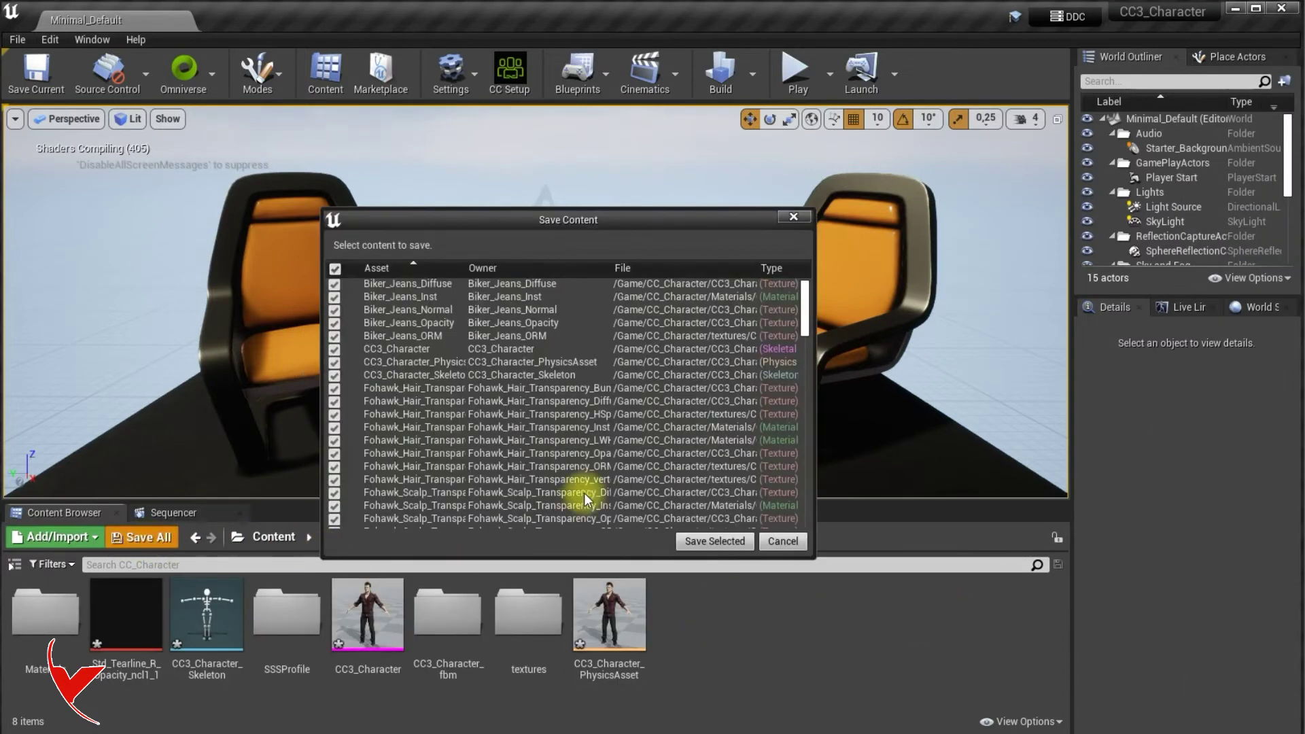
pyautogui.click(724, 537)
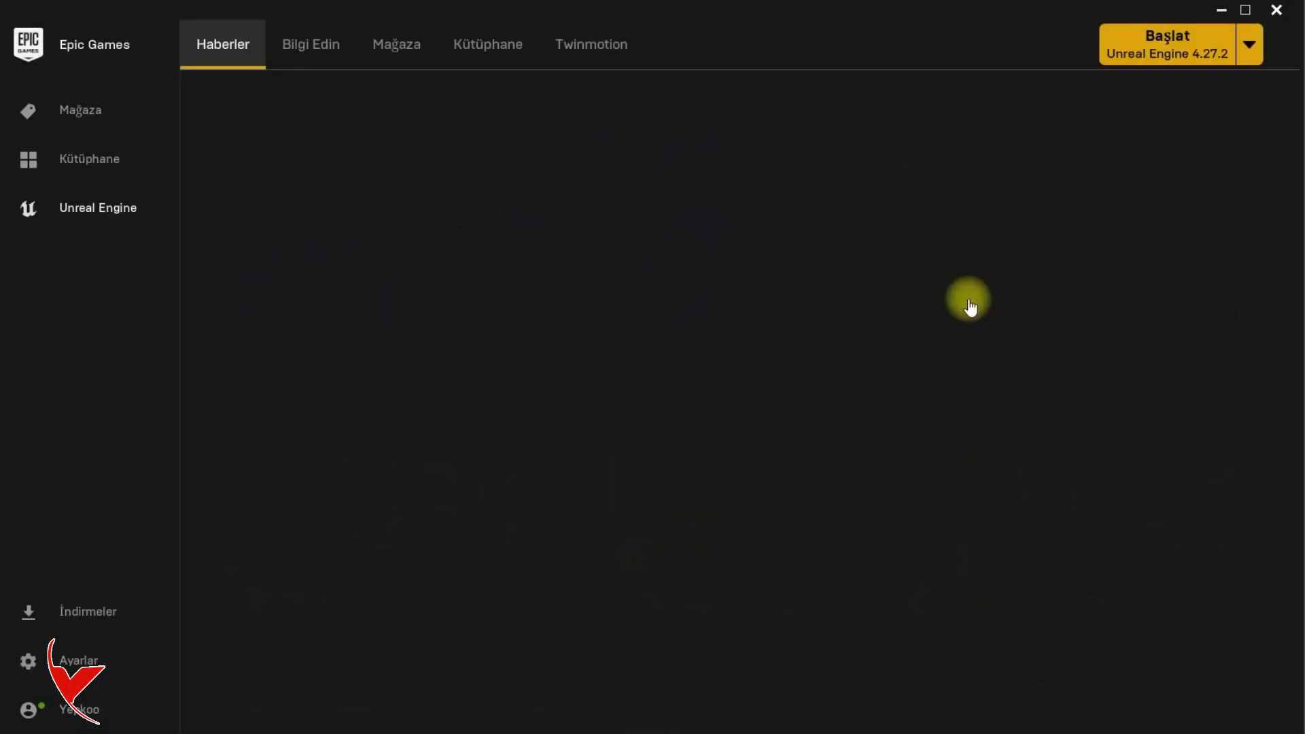
# Launch Unreal Engine 5.0.0 Preview 2 from the Library and show its Games templates
pyautogui.click(479, 51)
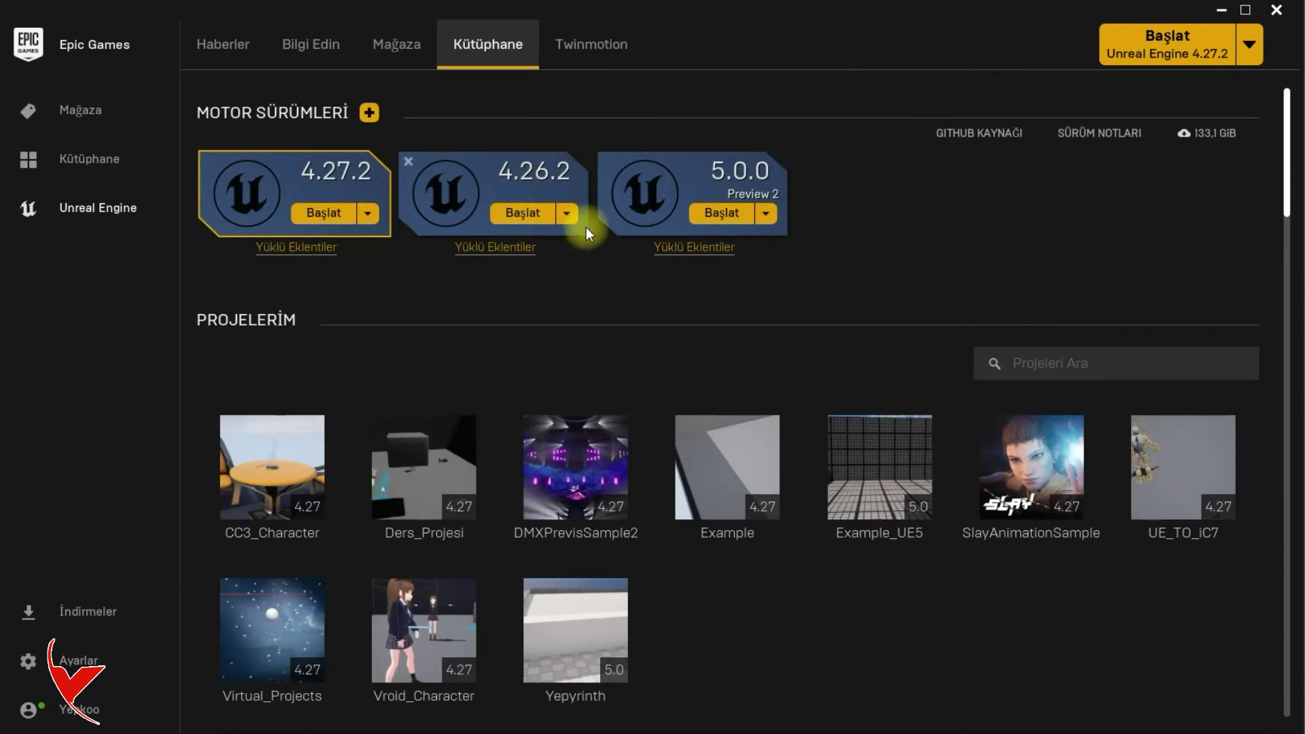
pyautogui.click(728, 219)
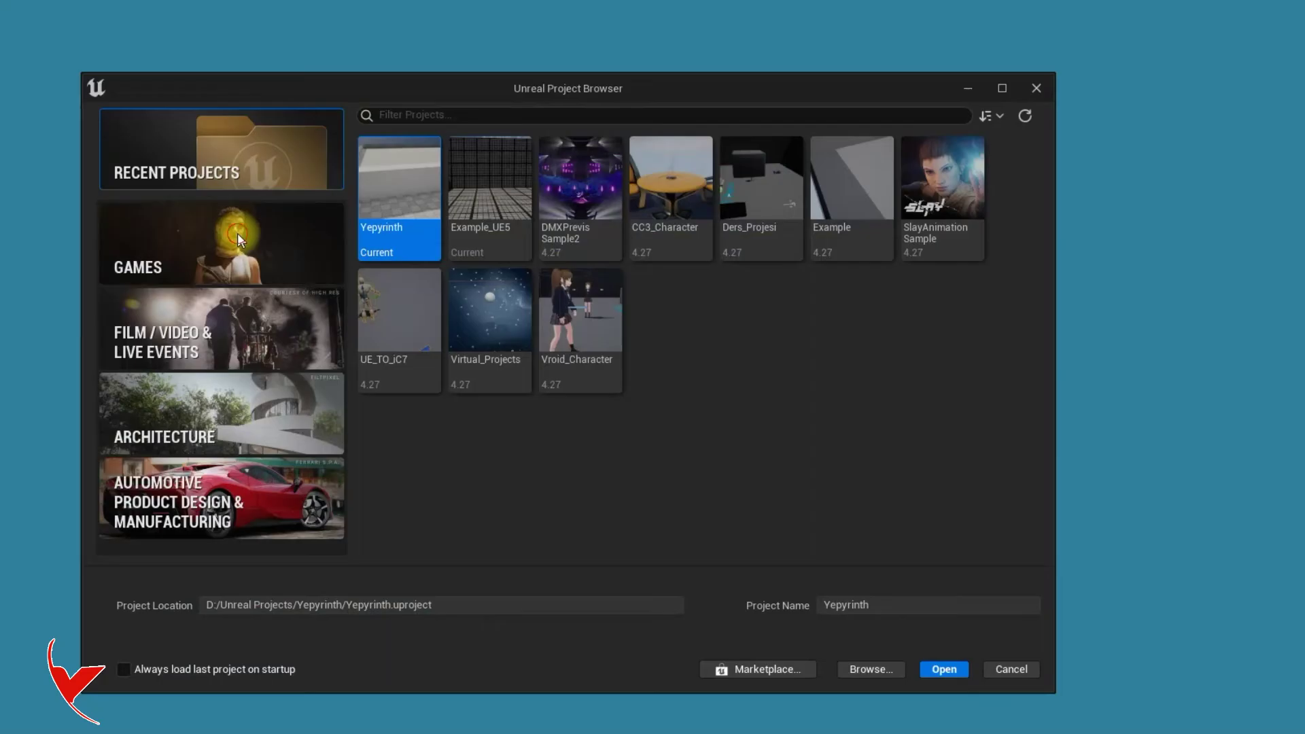
pyautogui.click(237, 234)
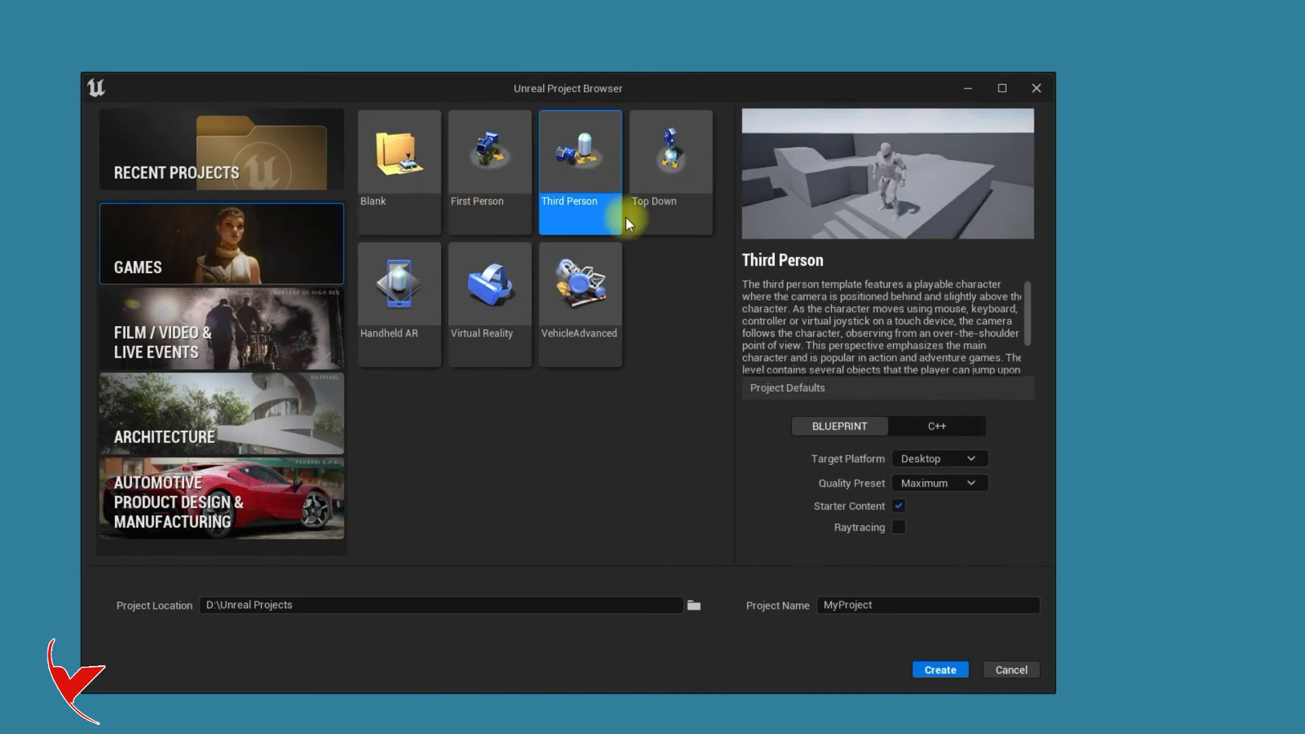
# Name the new Third Person project UE5_CC3_Character and create it
pyautogui.doubleClick(885, 609)
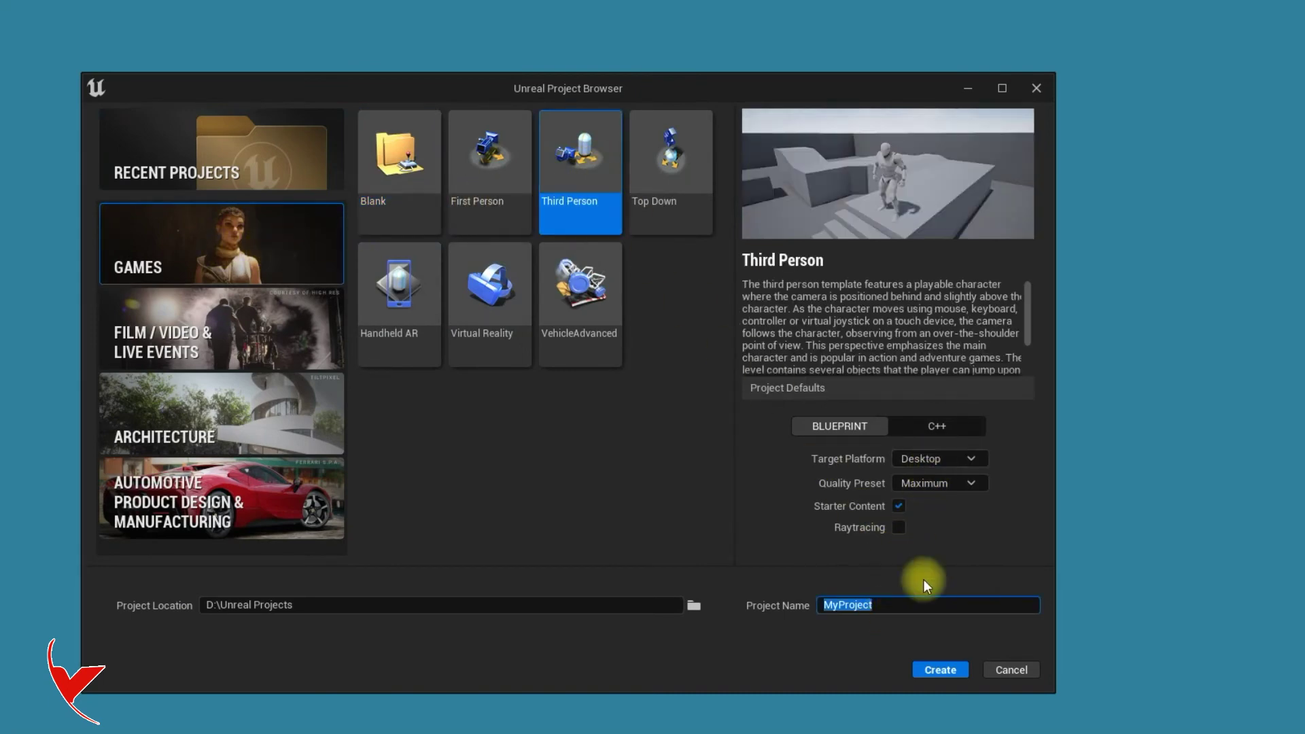
pyautogui.write('UE5')
pyautogui.write('_CC3_')
pyautogui.write('Character')
pyautogui.click(948, 672)
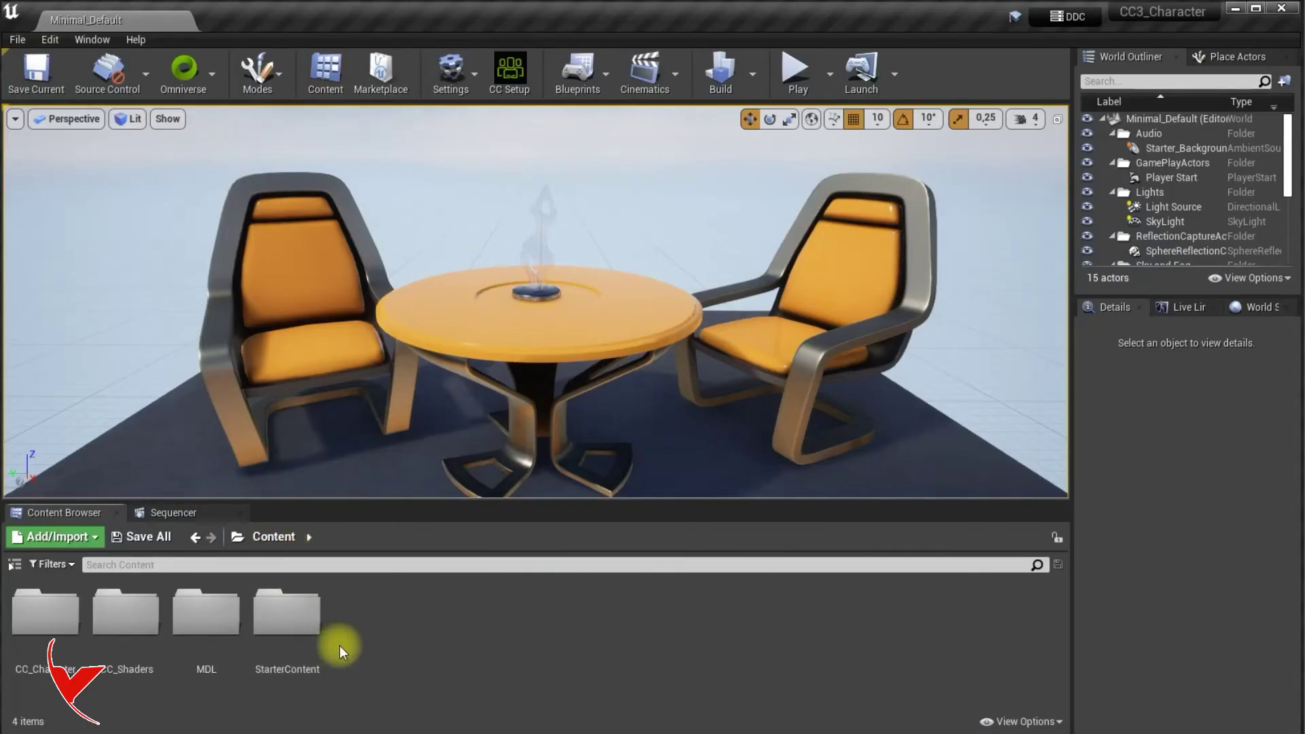
# Start migrating the CC_Character folder and confirm its list of assets
pyautogui.click(66, 629)
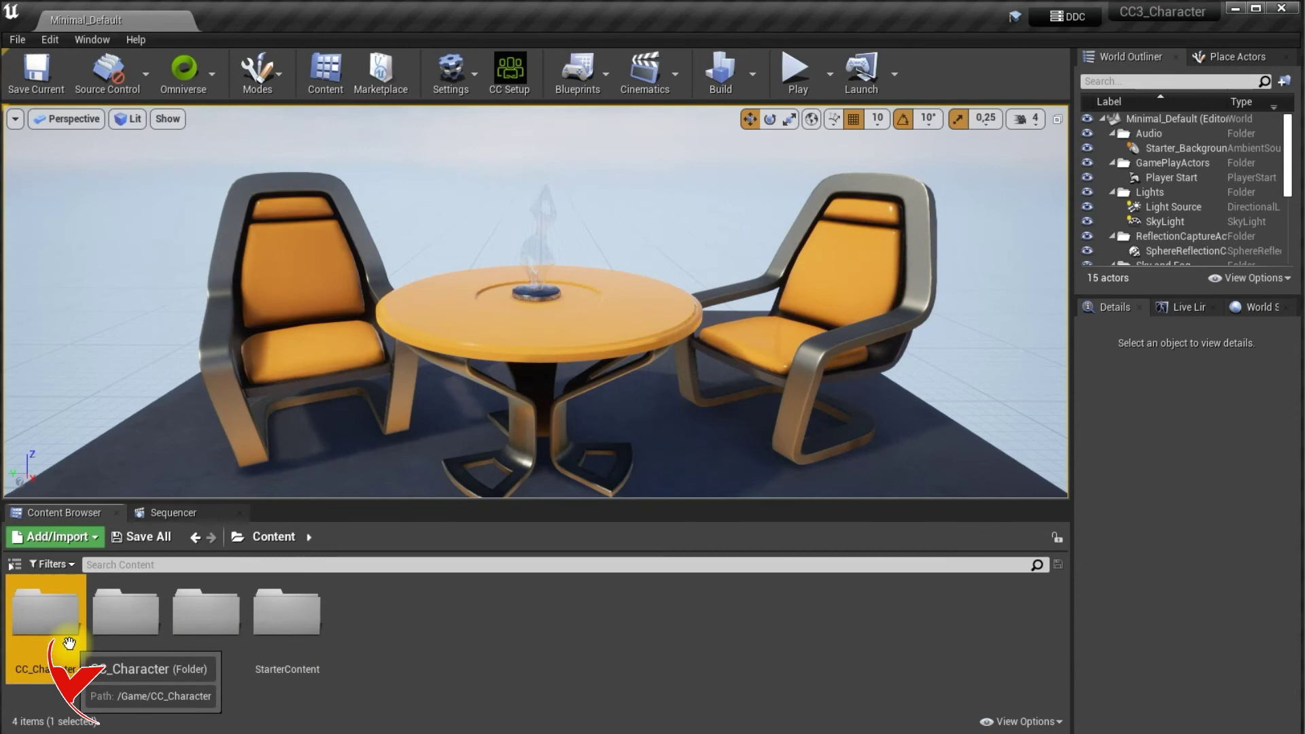
pyautogui.rightClick(68, 643)
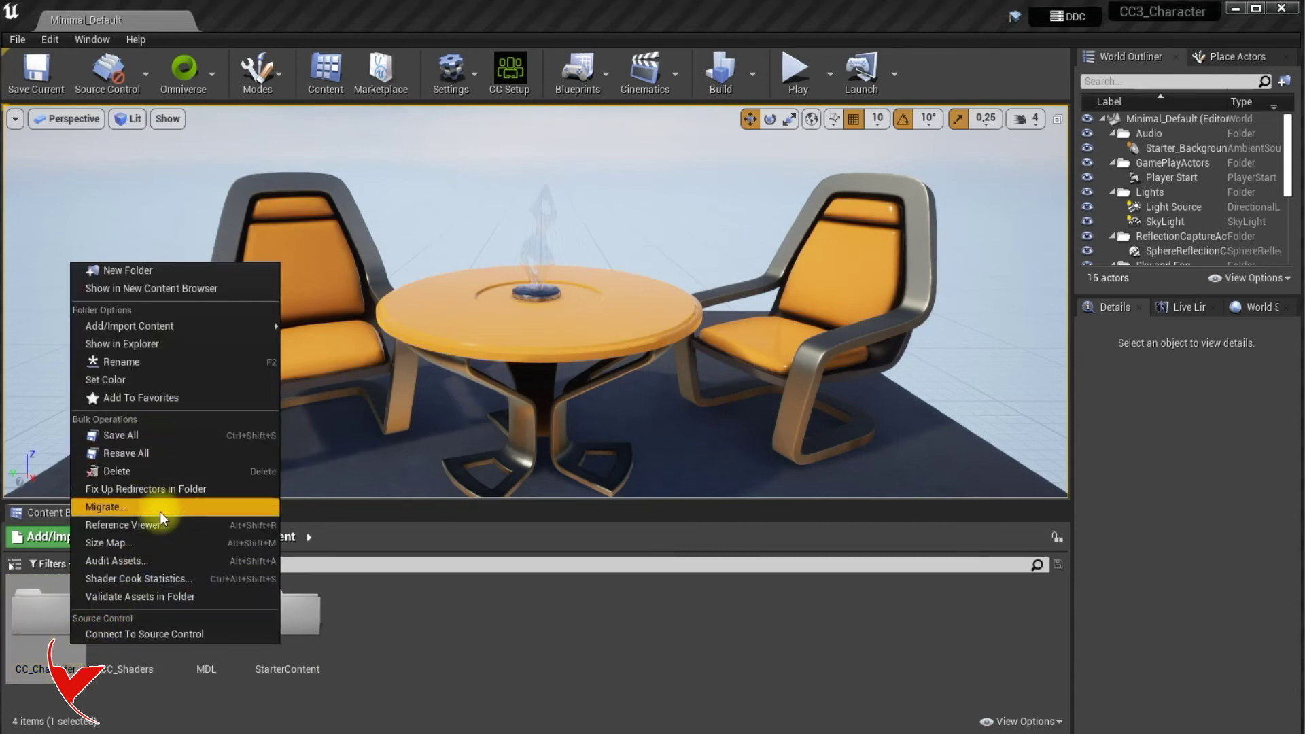
pyautogui.click(160, 507)
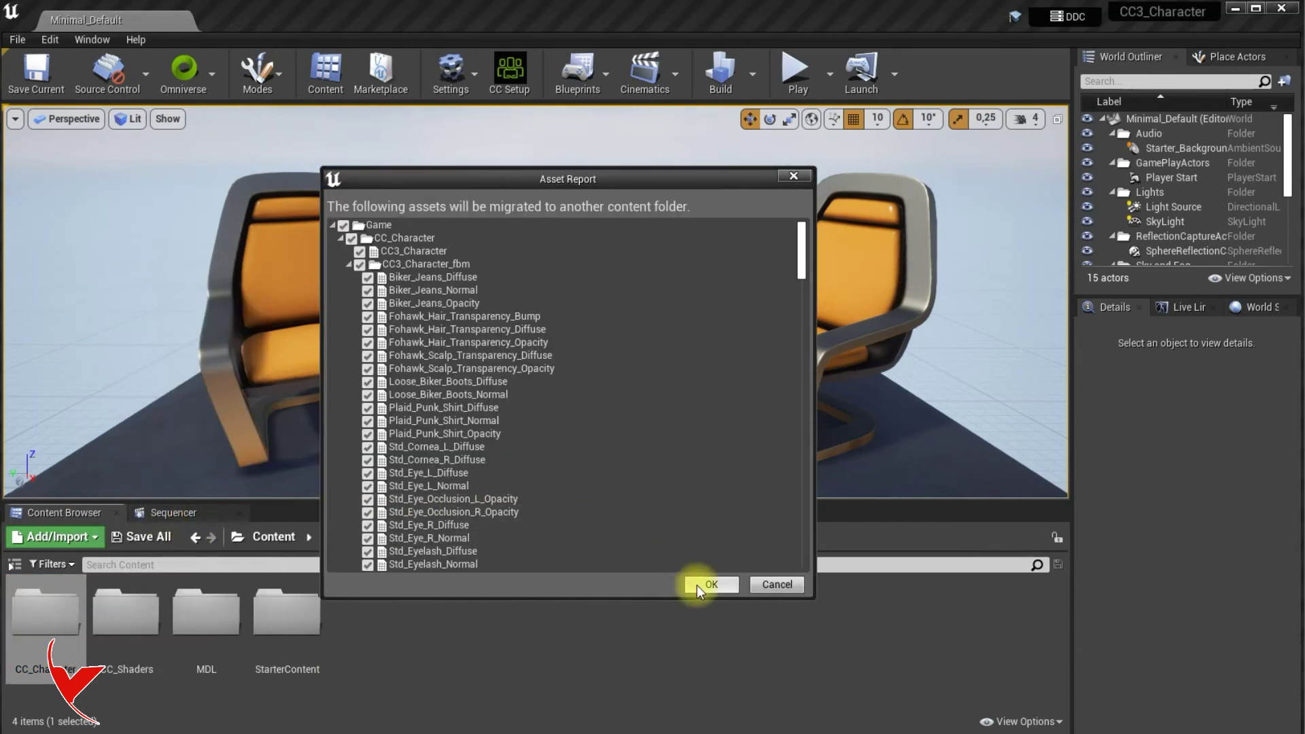
pyautogui.click(696, 585)
# Set D:\Unreal Projects\UE5_CC3_Character\Content as the migration destination
pyautogui.click(81, 410)
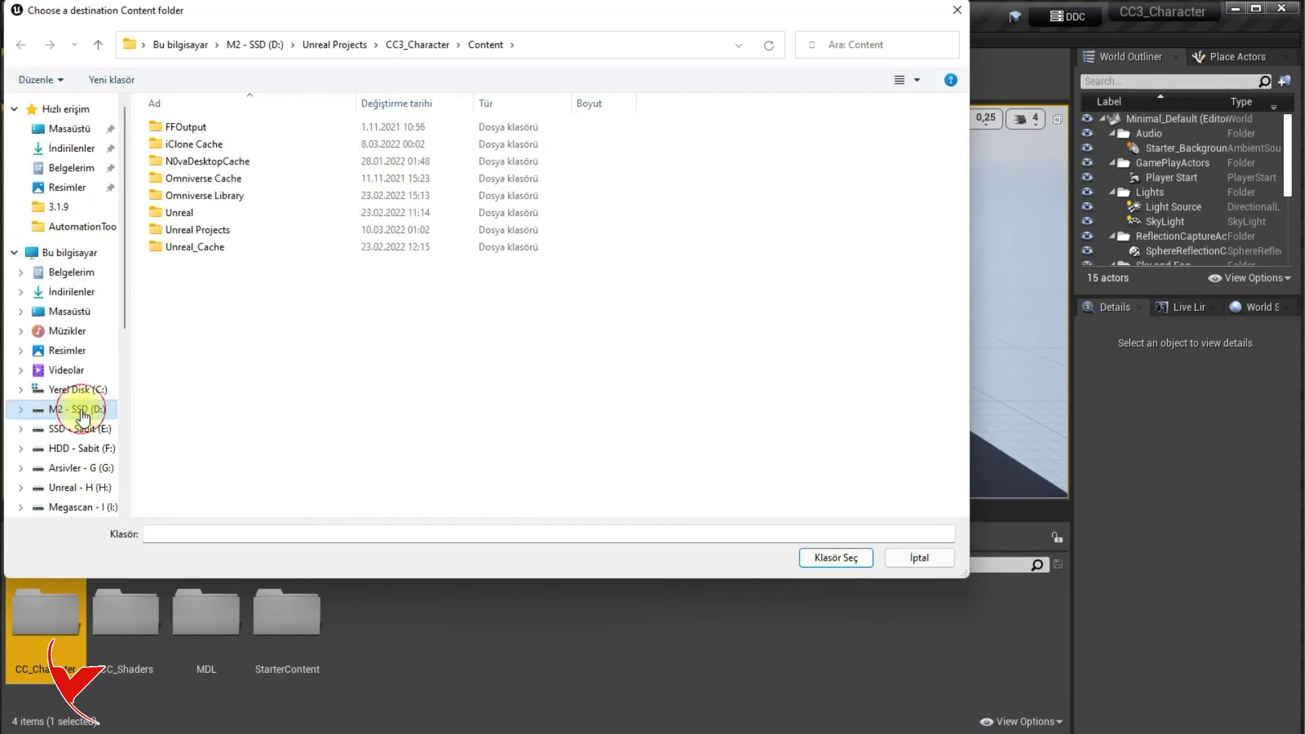
pyautogui.doubleClick(204, 229)
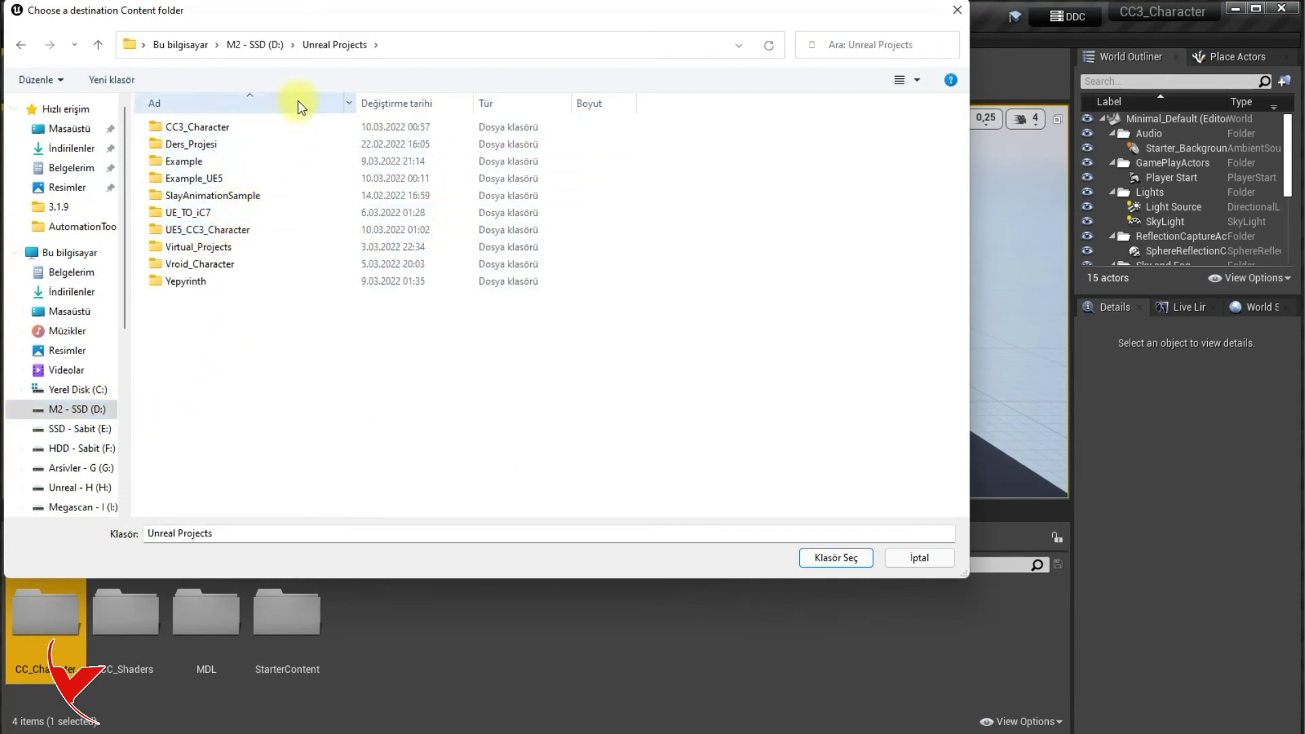
pyautogui.click(400, 104)
pyautogui.doubleClick(208, 127)
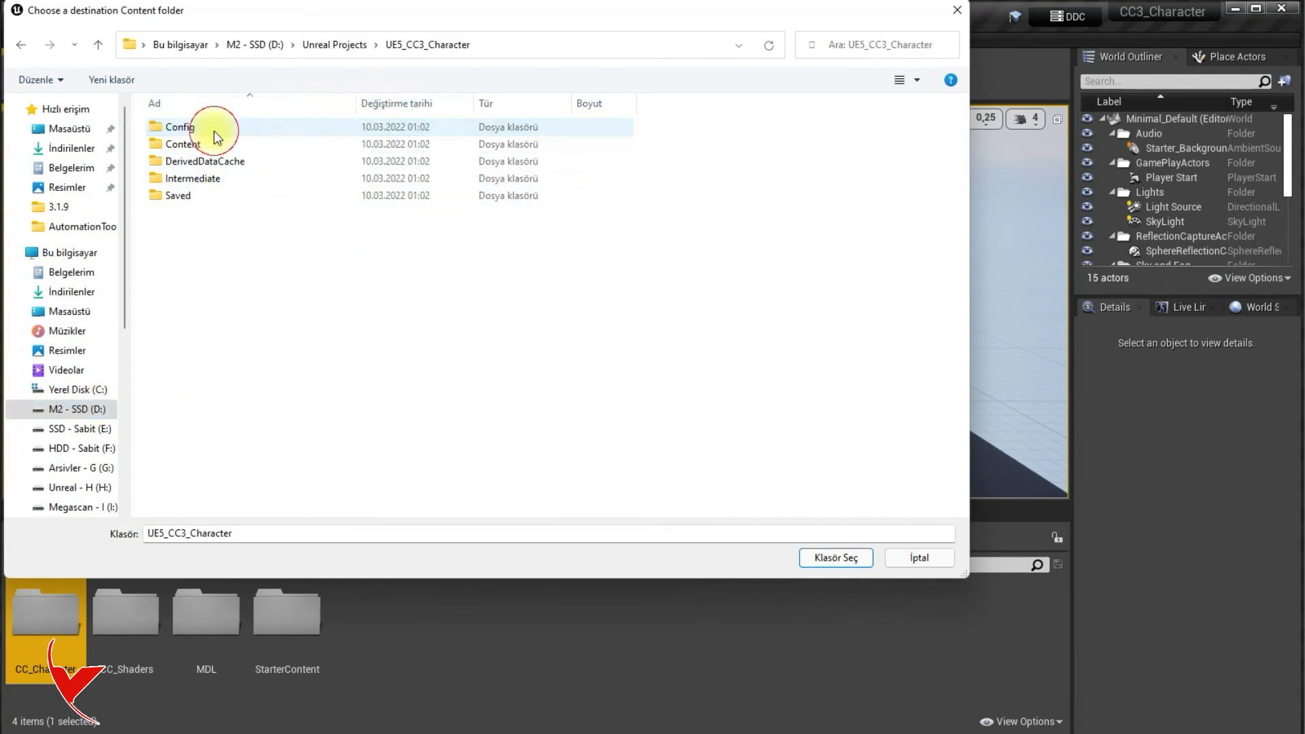
pyautogui.doubleClick(184, 145)
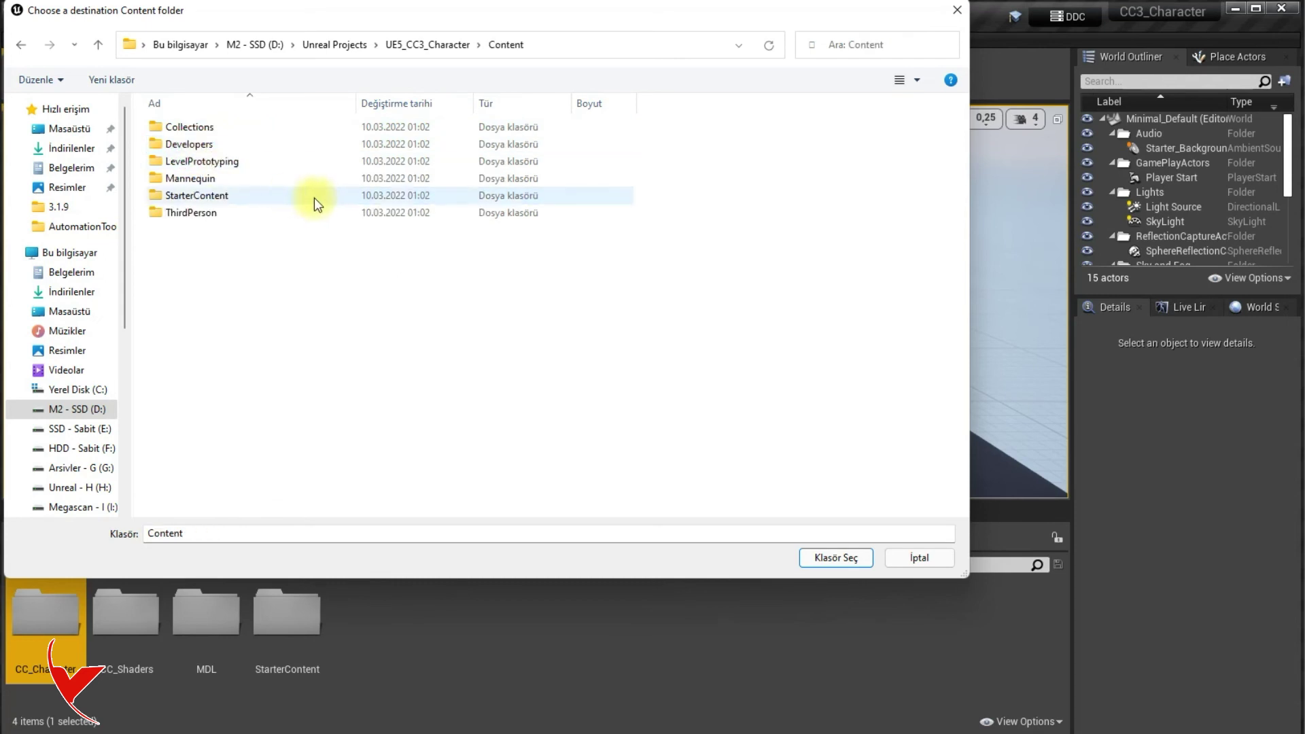
pyautogui.click(843, 558)
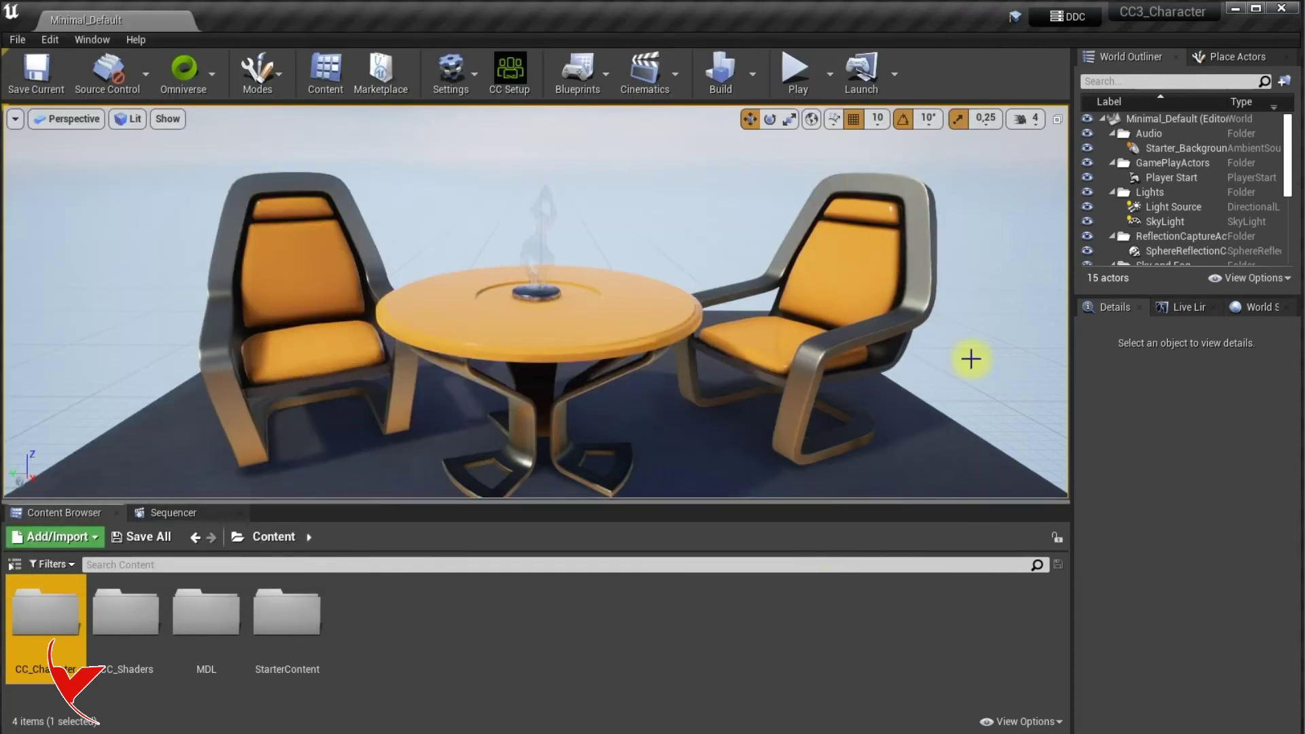
pyautogui.click(1234, 9)
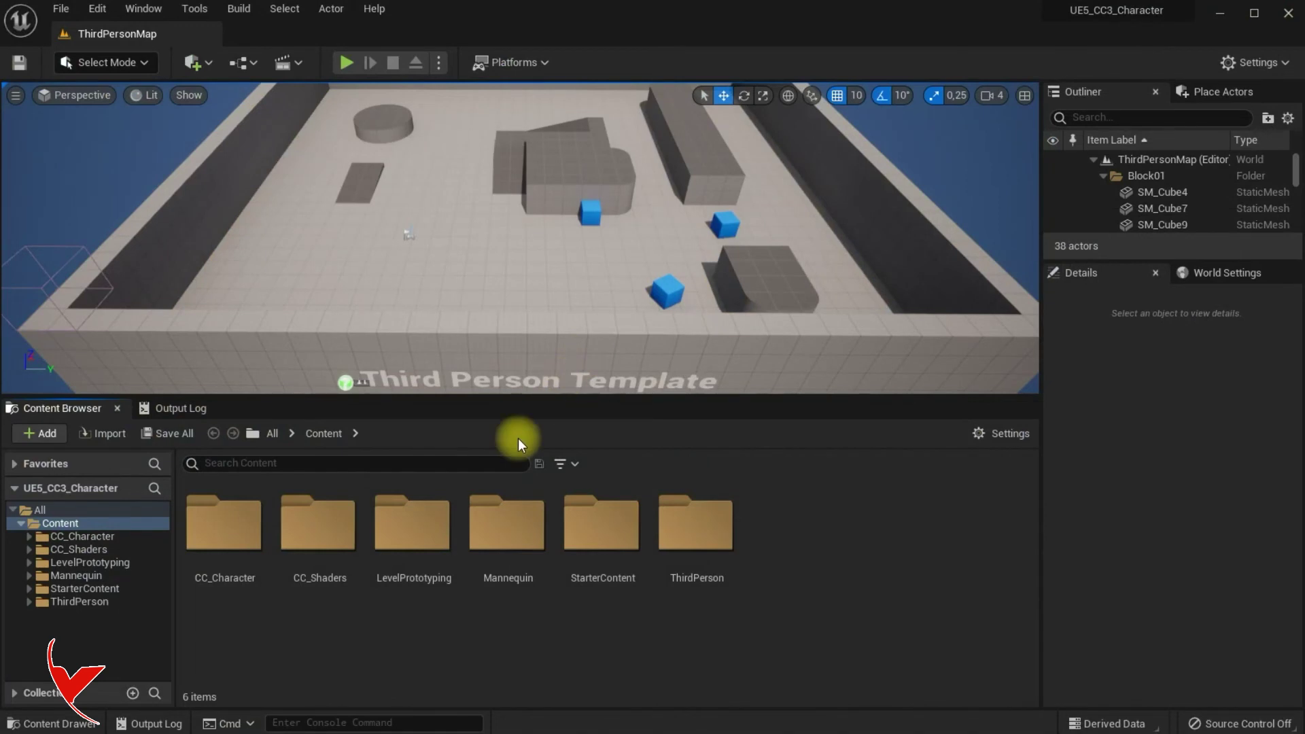
# Drag the CC3_Character skeletal mesh from the migrated CC_Character folder onto the level floor
pyautogui.doubleClick(244, 535)
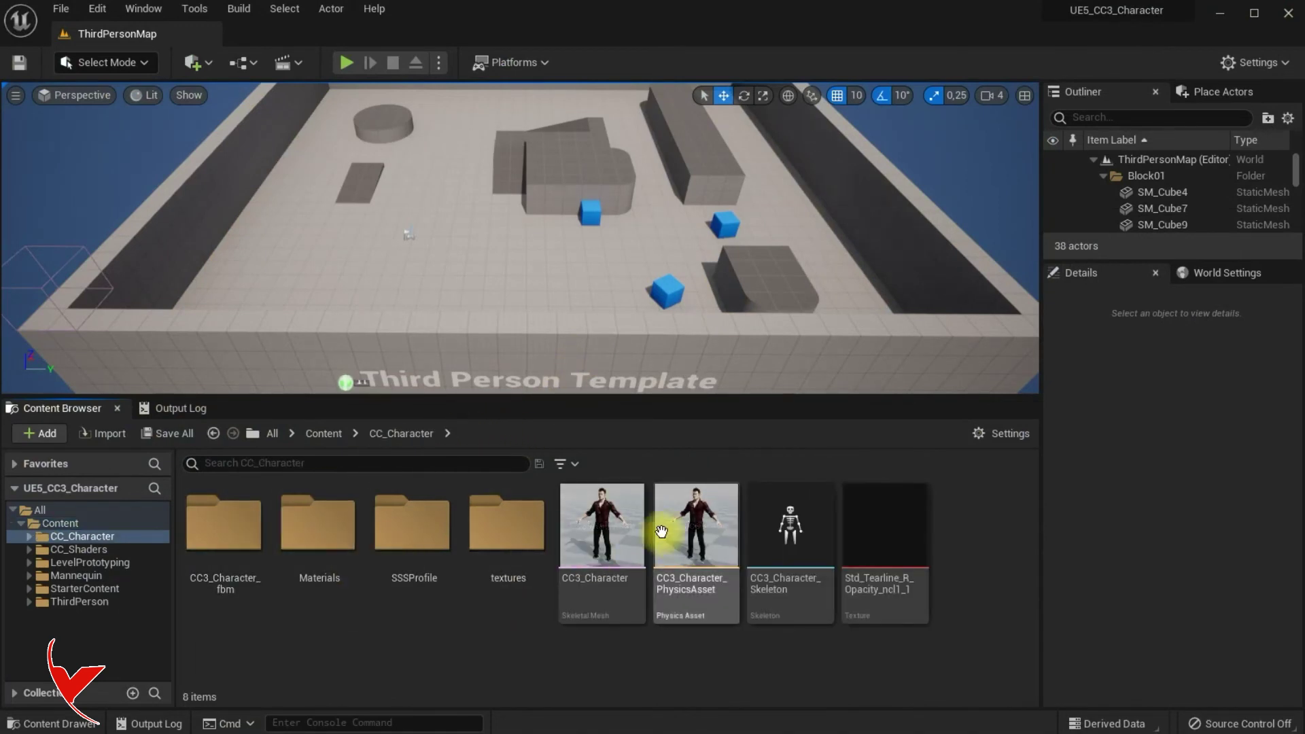
pyautogui.click(598, 524)
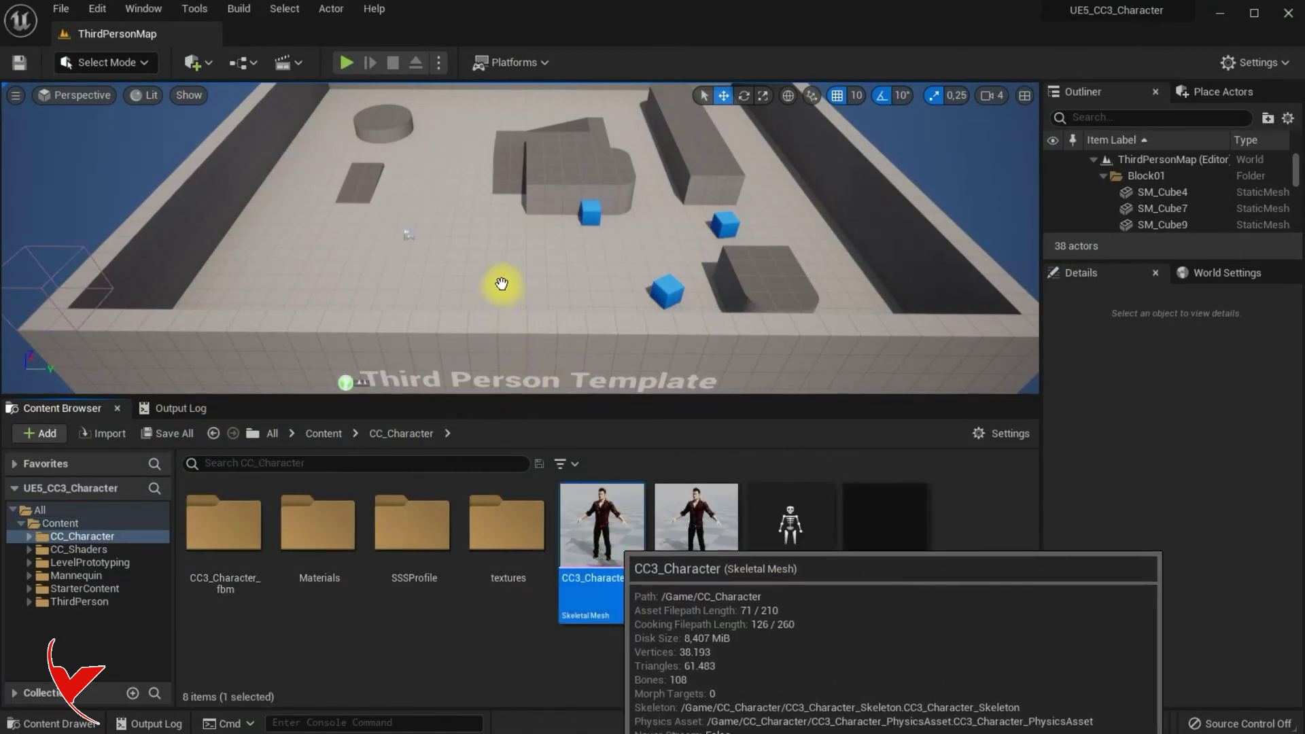
pyautogui.moveTo(497, 279); pyautogui.dragTo(465, 265)
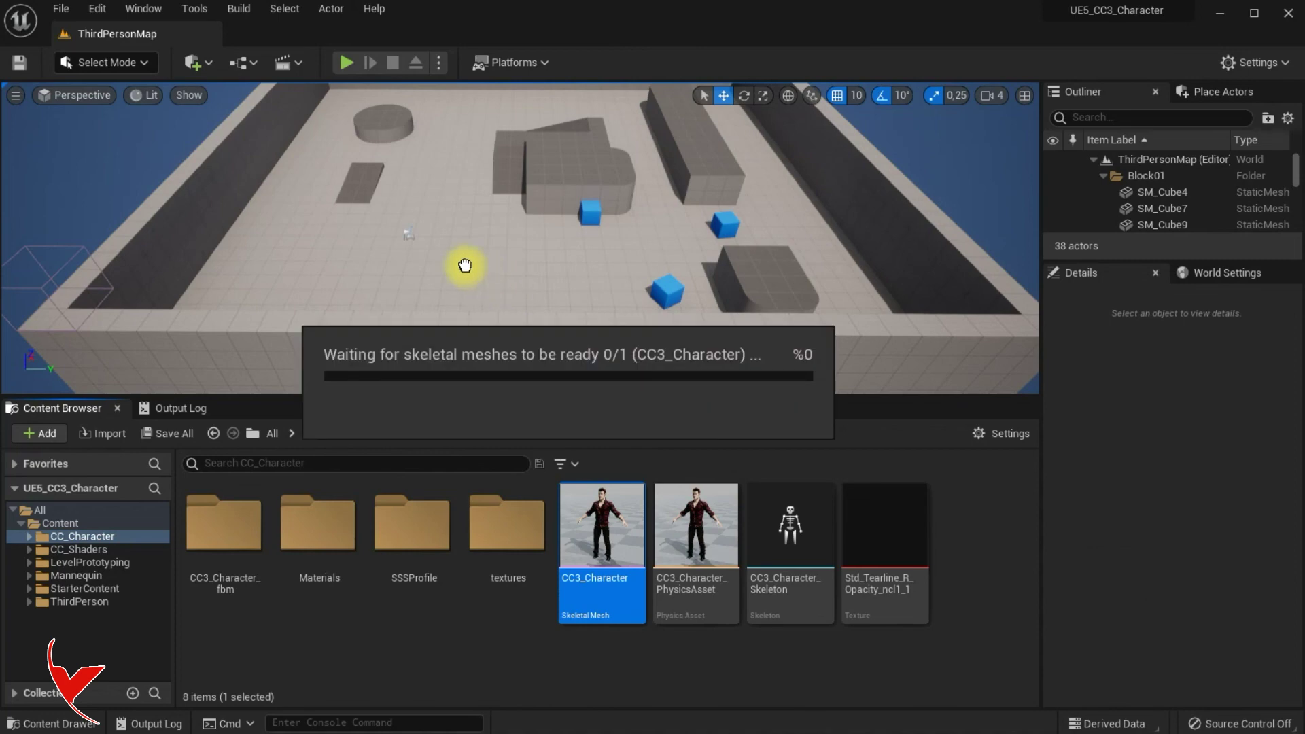
pyautogui.moveTo(465, 265); pyautogui.dragTo(452, 256)
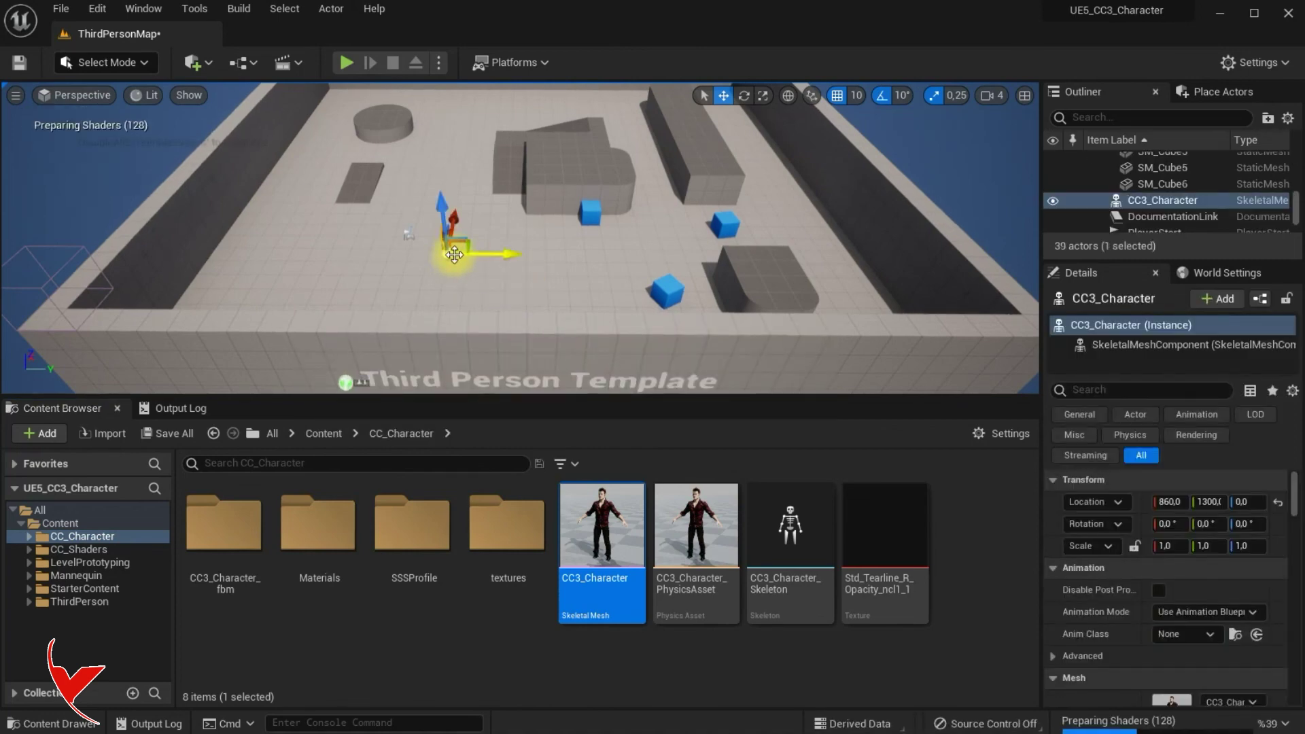
# Focus the view on the placed character and save the ThirdPersonMap level
pyautogui.press('f')
pyautogui.moveTo(748, 254); pyautogui.dragTo(476, 258, button='right')
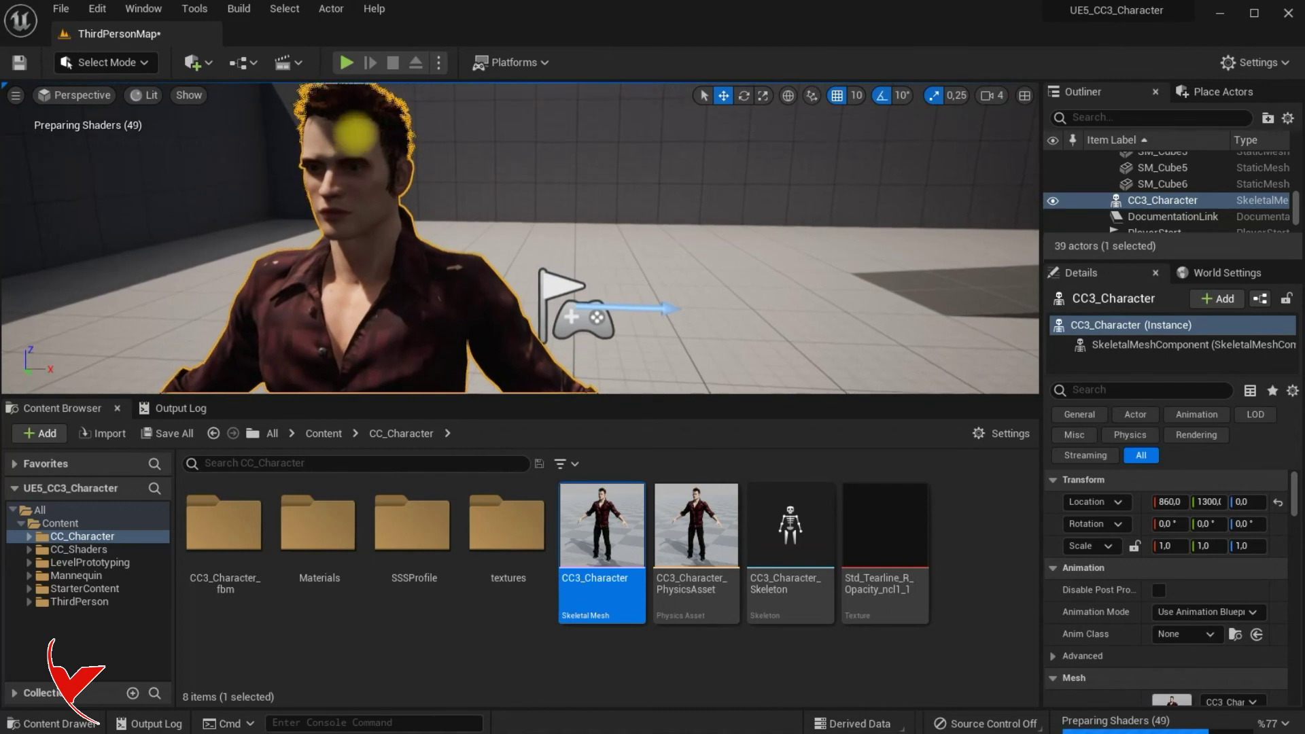
pyautogui.scroll(5, 359, 133)
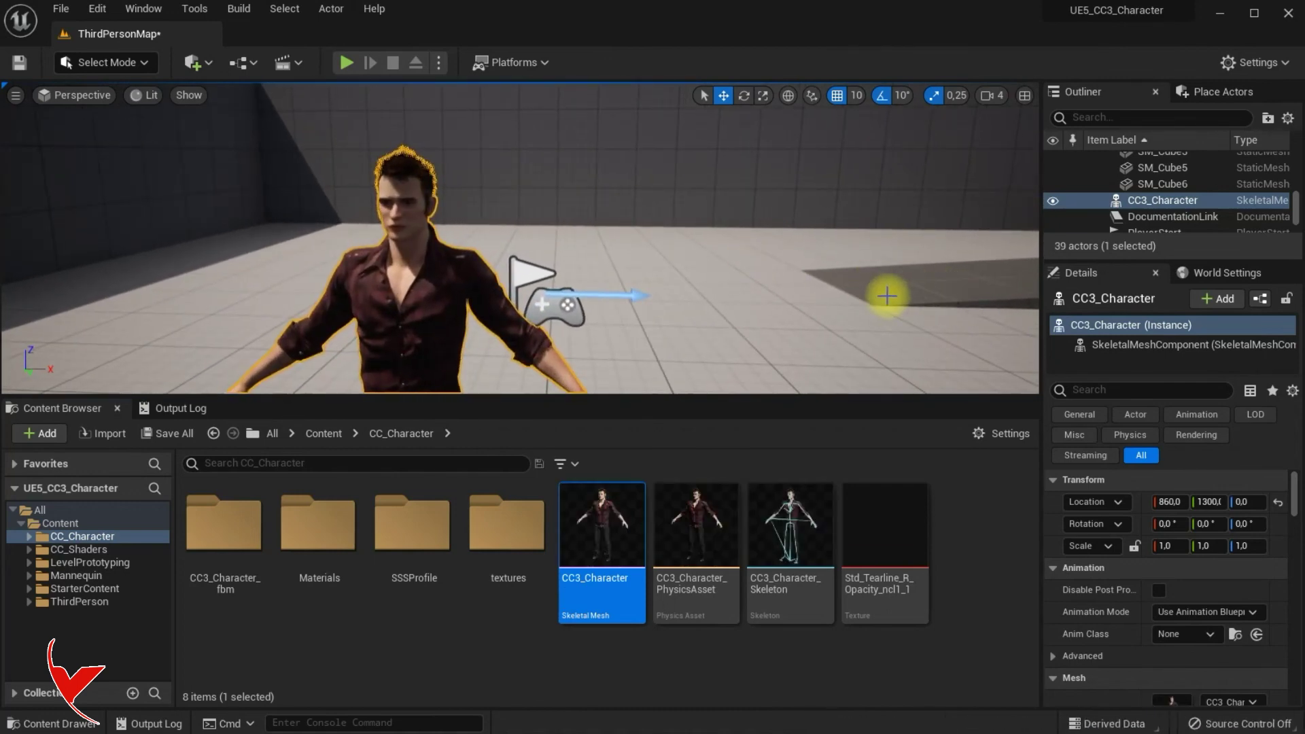
pyautogui.click(169, 434)
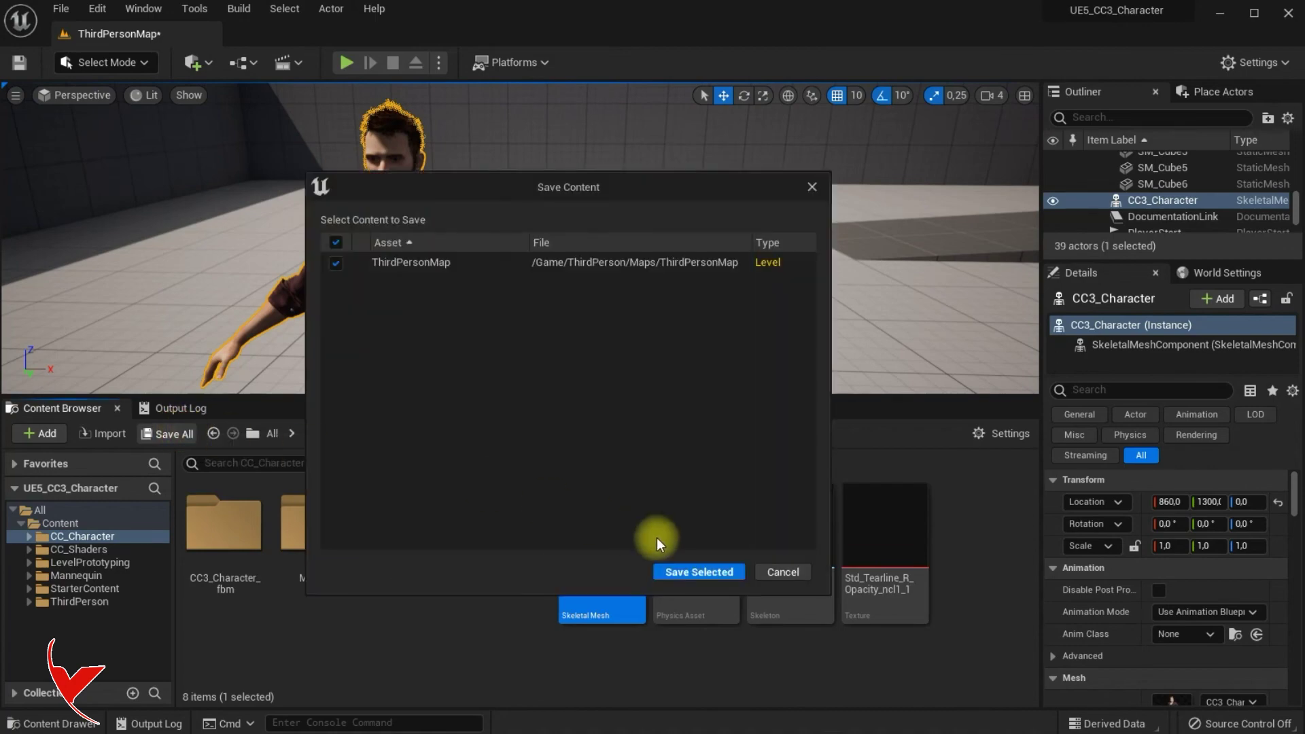